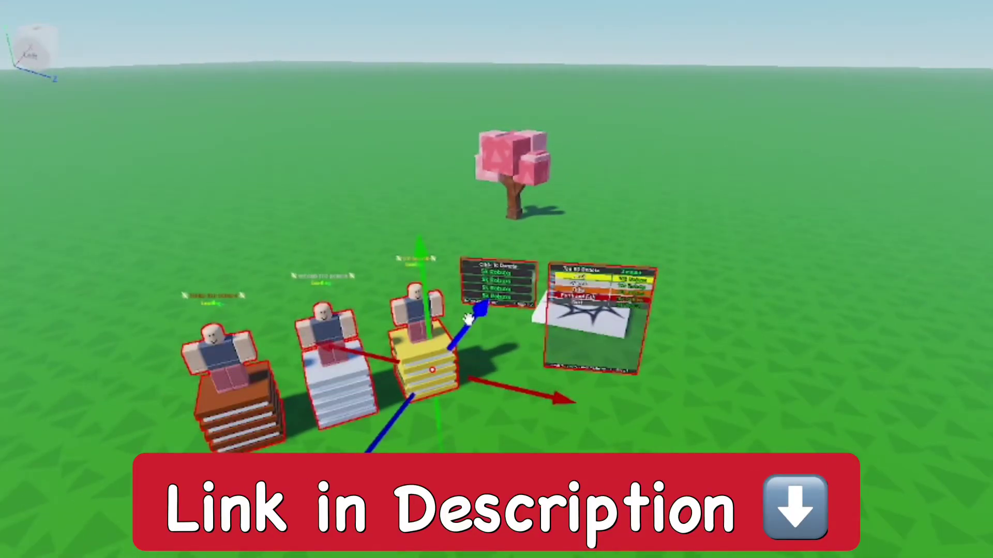
Step: Examine the donor podiums, the Click To Donate board and the Top 60 Donors board in the 3D view
{"action": "left_click_drag", "start_coordinate": [468, 319], "coordinate": [542, 223]}
{"action": "left_click_drag", "start_coordinate": [424, 239], "coordinate": [379, 231]}
{"action": "scroll", "coordinate": [483, 262], "scroll_direction": "up", "scroll_amount": 5}
{"action": "right_click_drag", "start_coordinate": [482, 262], "coordinate": [494, 284]}
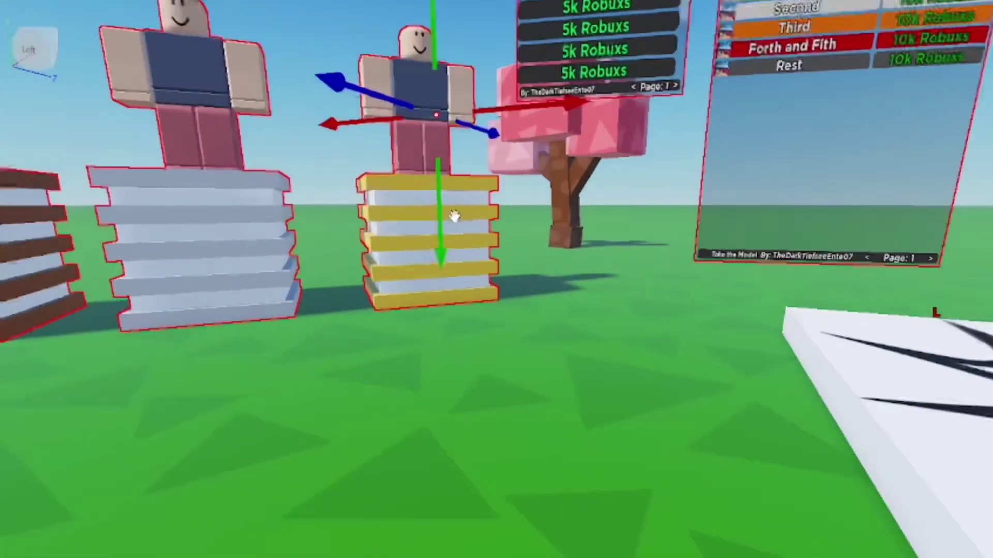
{"action": "scroll", "coordinate": [472, 241], "scroll_direction": "down", "scroll_amount": 3}
{"action": "scroll", "coordinate": [494, 281], "scroll_direction": "up", "scroll_amount": 5}
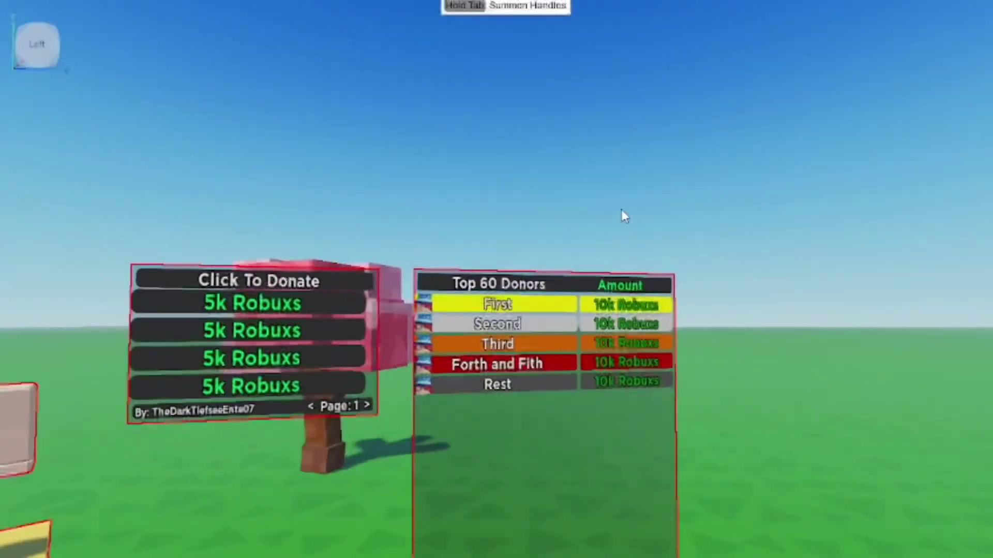
{"action": "scroll", "coordinate": [649, 200], "scroll_direction": "up", "scroll_amount": 10}
{"action": "scroll", "coordinate": [649, 200], "scroll_direction": "down", "scroll_amount": 5}
{"action": "scroll", "coordinate": [649, 200], "scroll_direction": "up", "scroll_amount": 3}
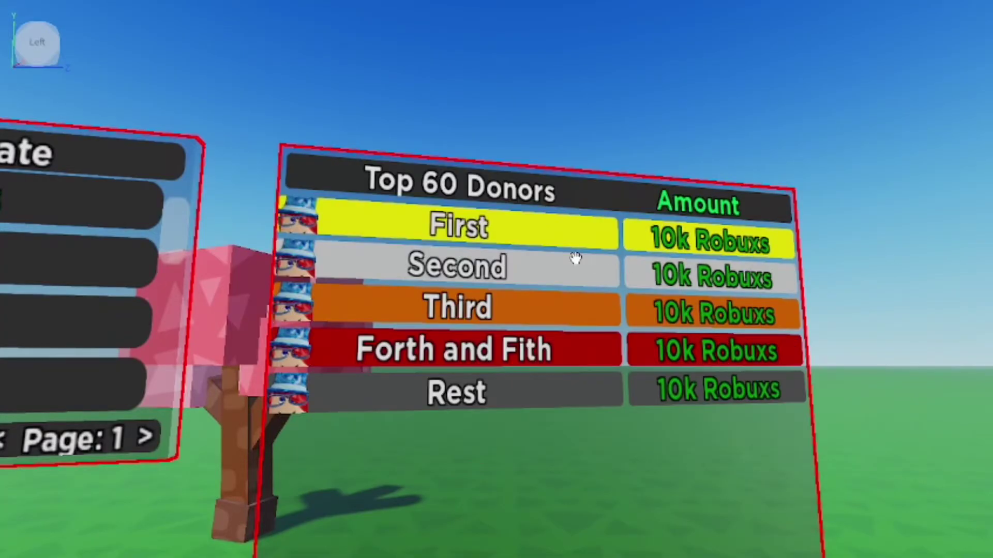
{"action": "right_click_drag", "start_coordinate": [573, 259], "coordinate": [565, 260]}
{"action": "right_click_drag", "start_coordinate": [561, 145], "coordinate": [457, 335]}
{"action": "scroll", "coordinate": [457, 335], "scroll_direction": "down", "scroll_amount": 8}
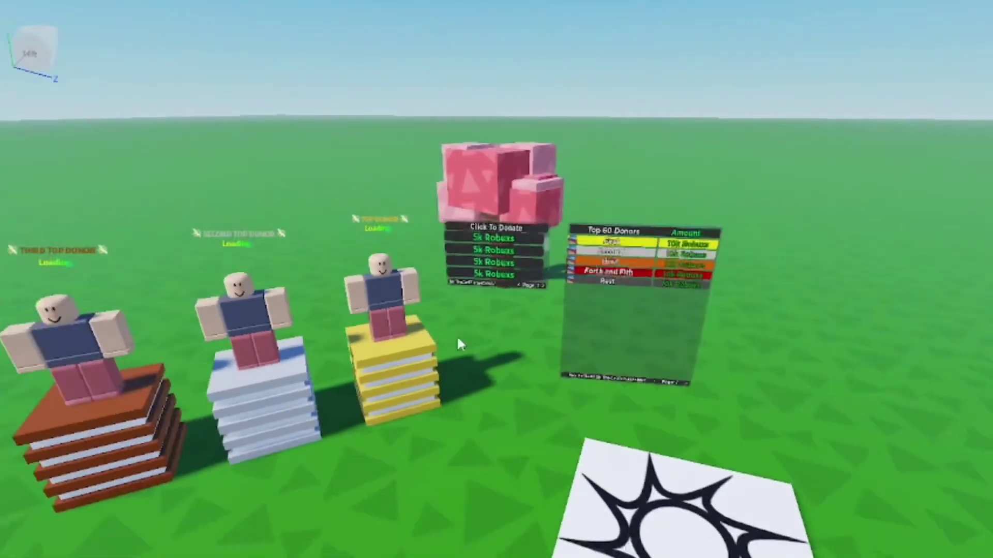
Step: Expand the DonoBoard model and its MainScript, and open the model's Products module script
{"action": "left_click", "coordinate": [424, 338]}
{"action": "key", "text": "a"}
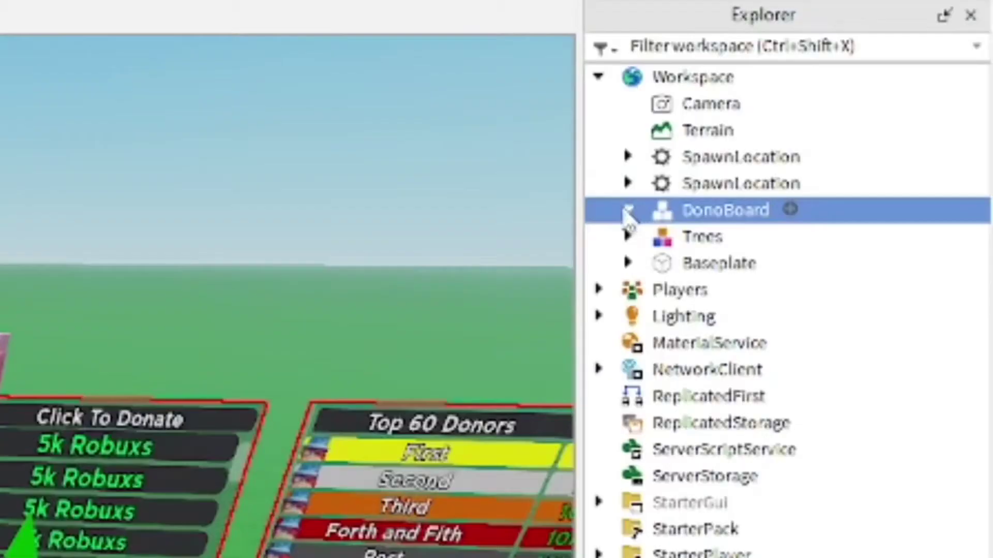
{"action": "left_click", "coordinate": [627, 210]}
{"action": "left_click", "coordinate": [696, 265]}
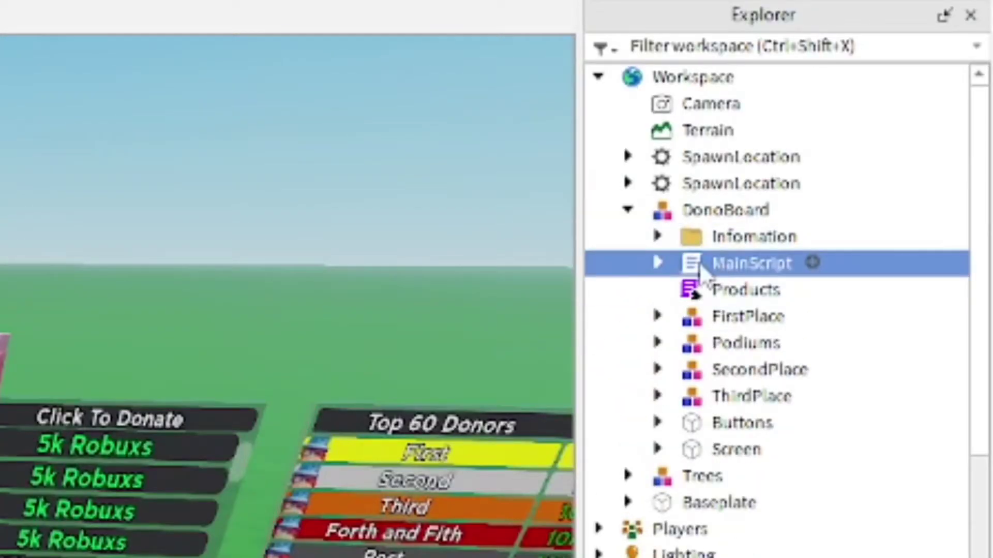
{"action": "left_click", "coordinate": [656, 263]}
{"action": "left_click", "coordinate": [656, 237]}
{"action": "left_click", "coordinate": [656, 237]}
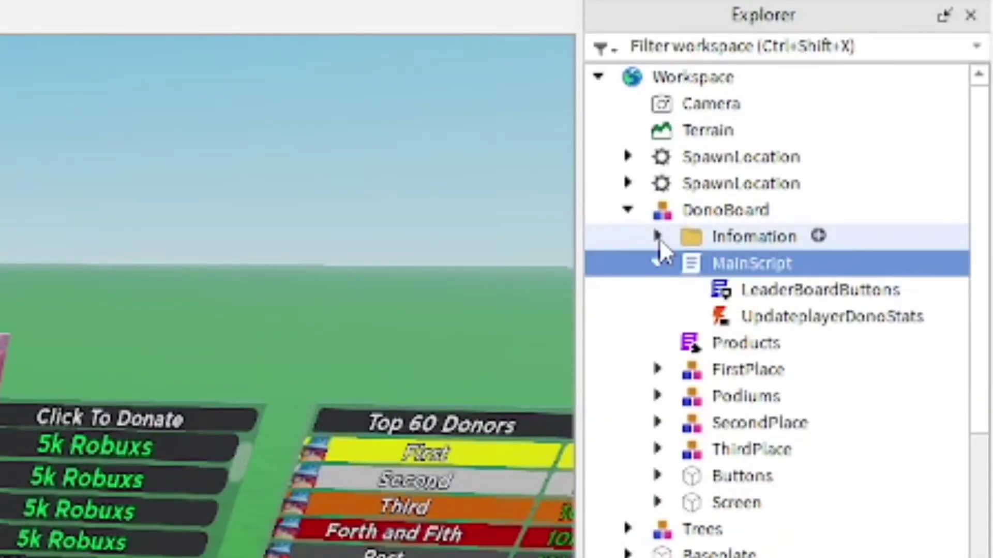
{"action": "left_click", "coordinate": [696, 345]}
{"action": "double_click", "coordinate": [682, 349]}
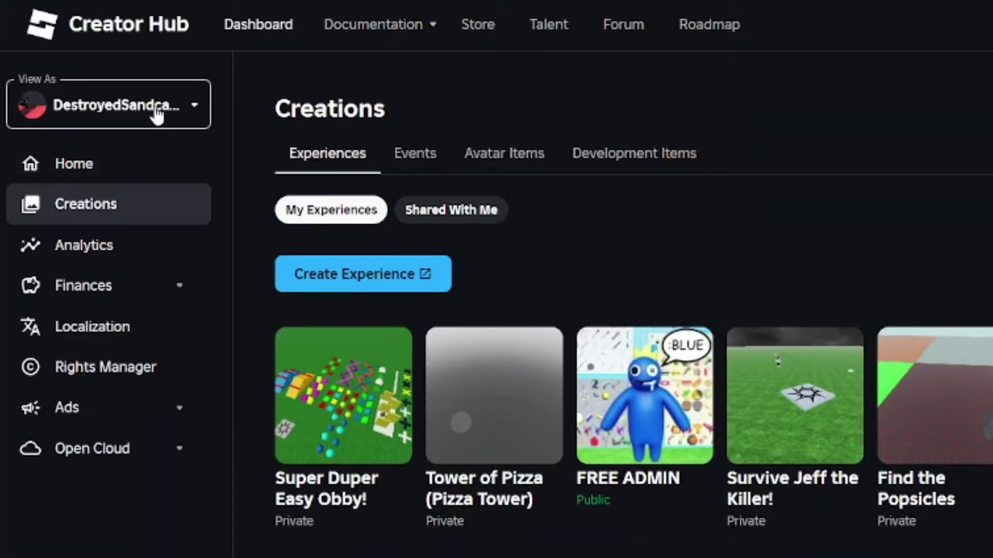
Step: In the Creator Hub, switch to the Syruproot Fans! group and open the developer products of 40% Game
{"action": "left_click", "coordinate": [157, 114]}
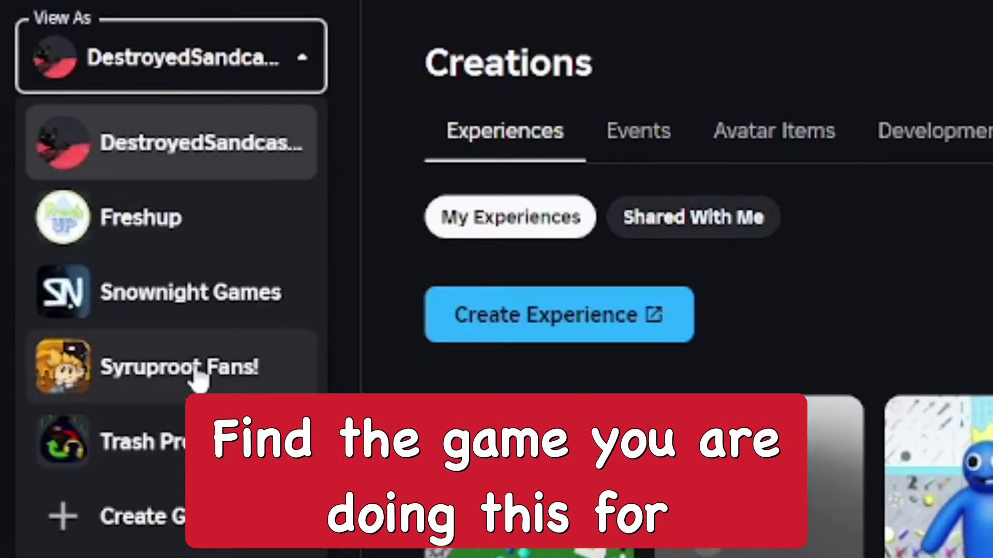
{"action": "left_click", "coordinate": [196, 371]}
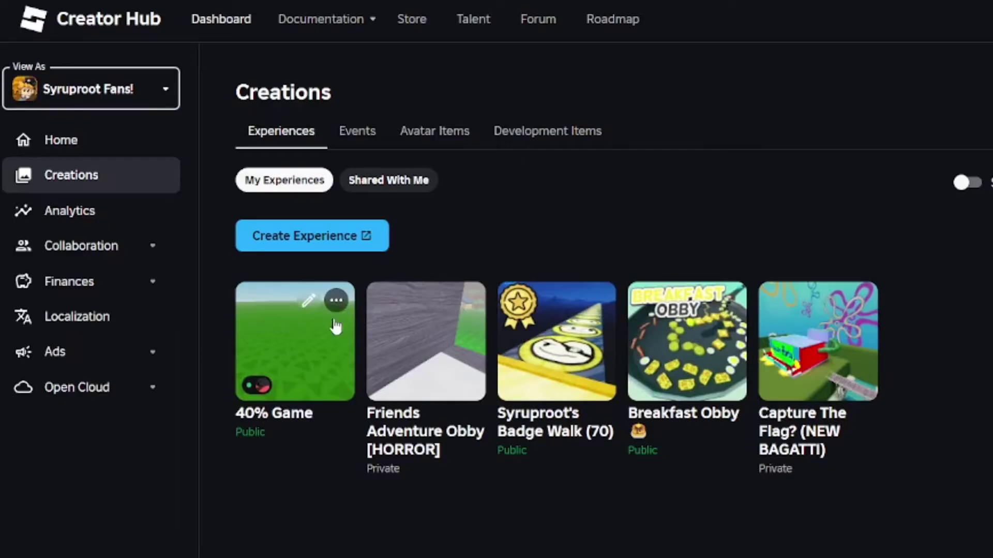
{"action": "left_click", "coordinate": [335, 326]}
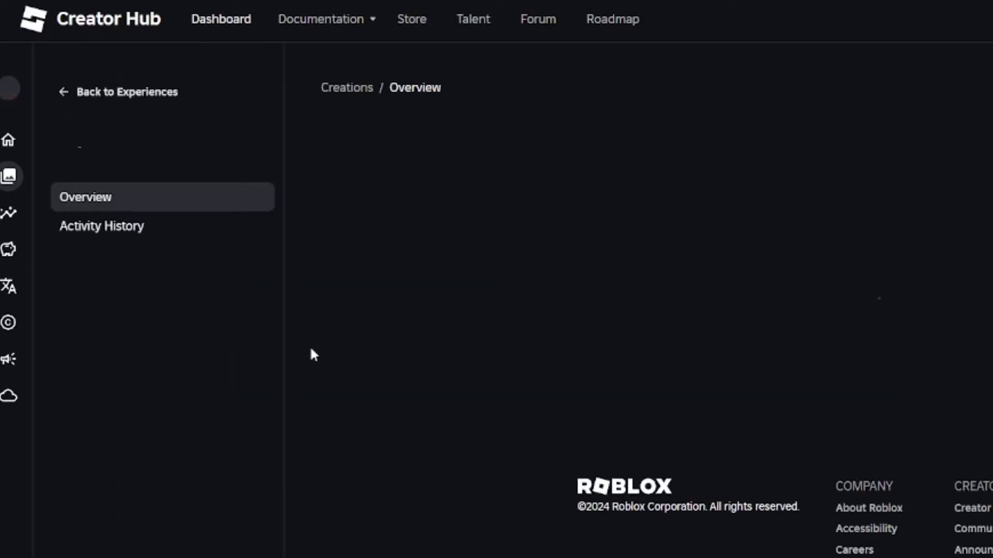
{"action": "scroll", "coordinate": [95, 274], "scroll_direction": "down", "scroll_amount": 4}
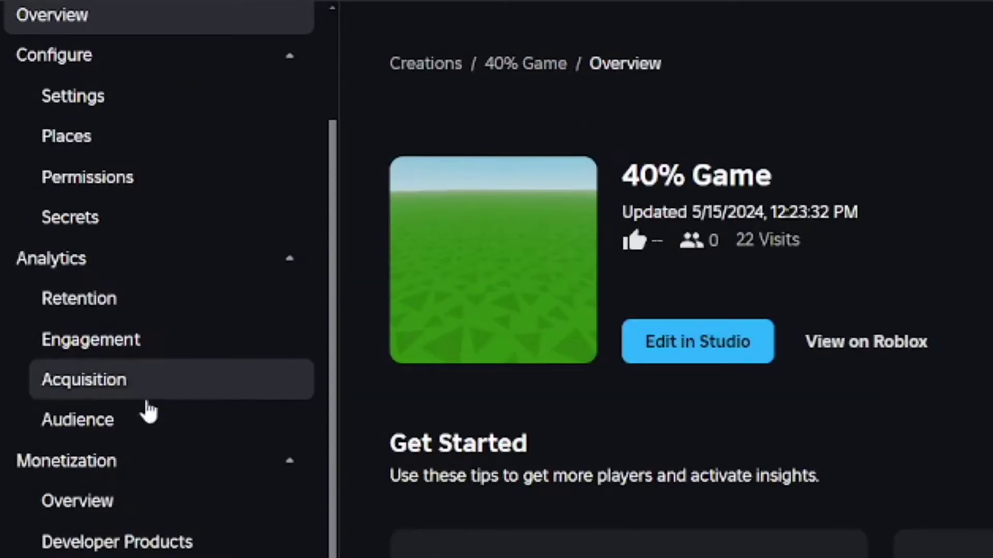
{"action": "scroll", "coordinate": [148, 411], "scroll_direction": "down", "scroll_amount": 4}
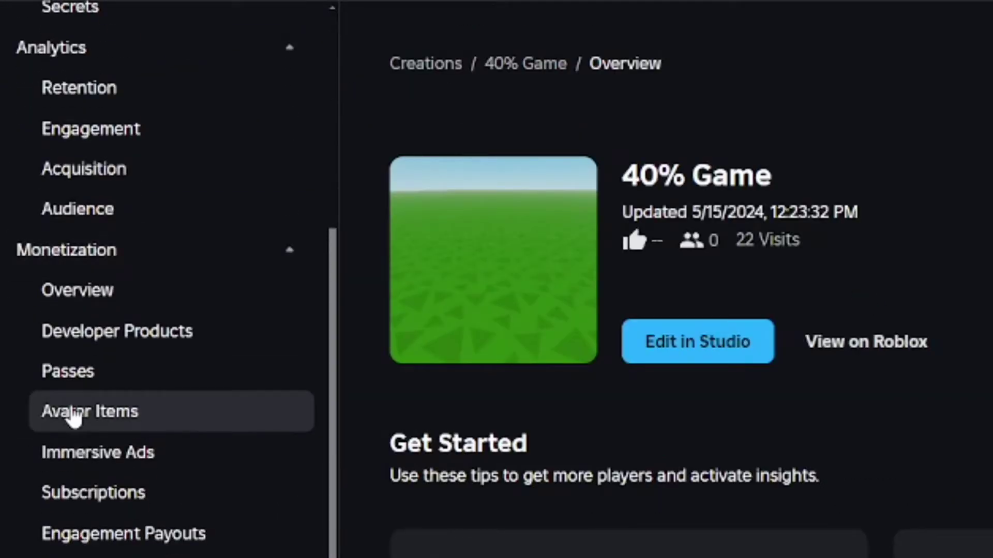
{"action": "left_click", "coordinate": [106, 336]}
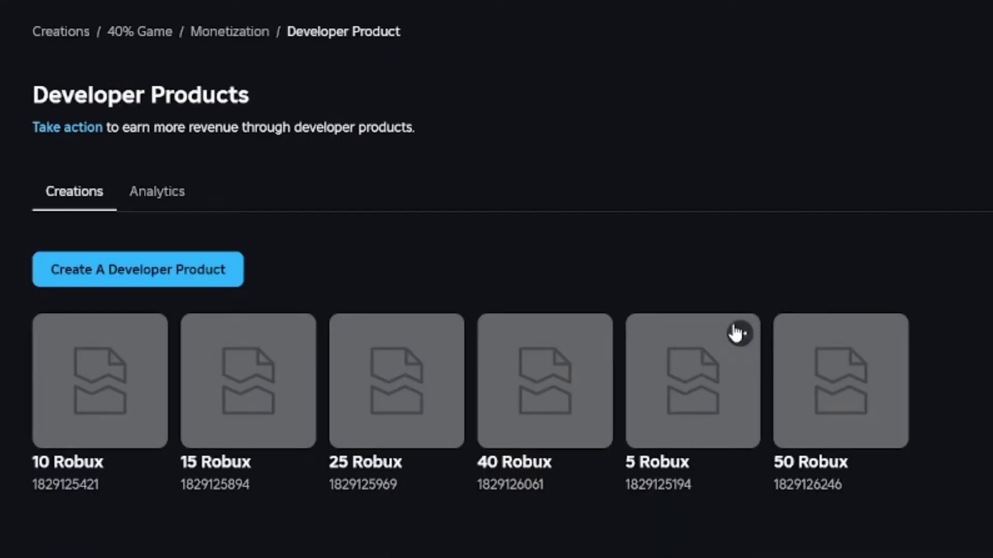
{"action": "left_click", "coordinate": [739, 333]}
{"action": "left_click", "coordinate": [755, 377]}
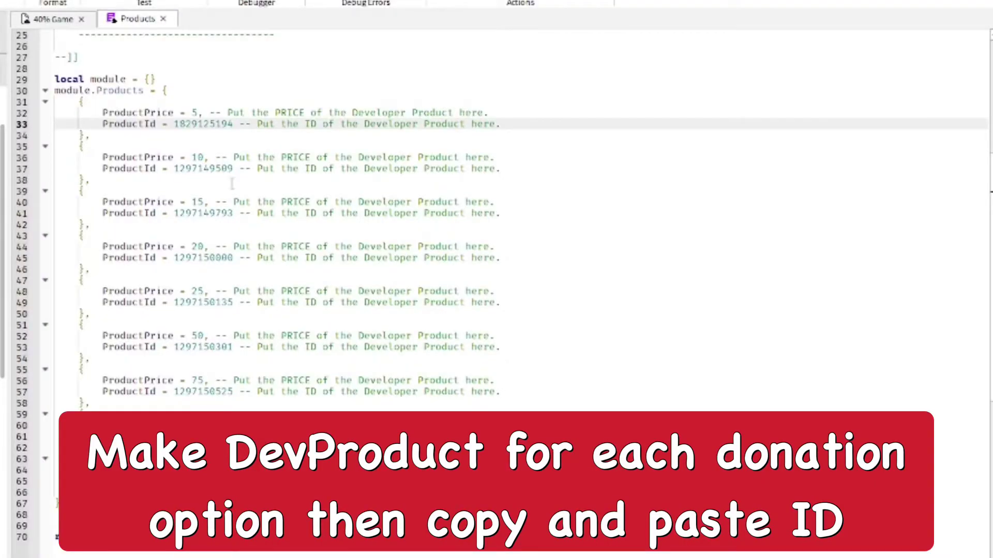
{"action": "double_click", "coordinate": [178, 170]}
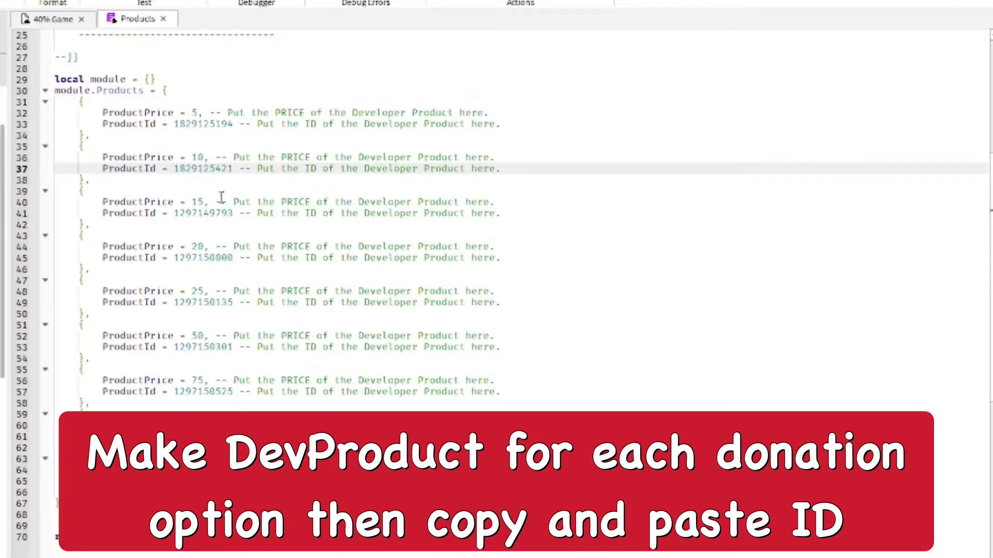
{"action": "double_click", "coordinate": [178, 212]}
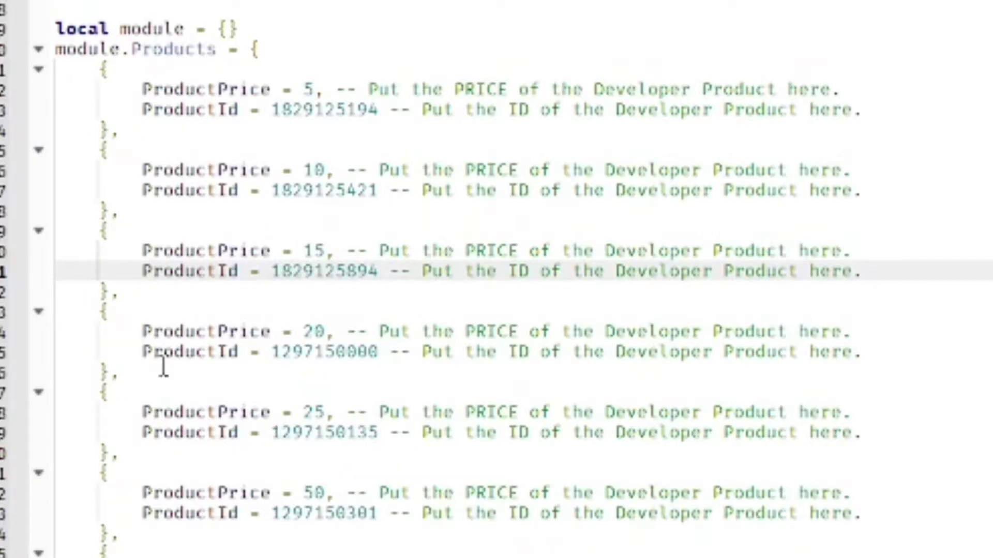
{"action": "left_click_drag", "start_coordinate": [113, 268], "coordinate": [81, 237]}
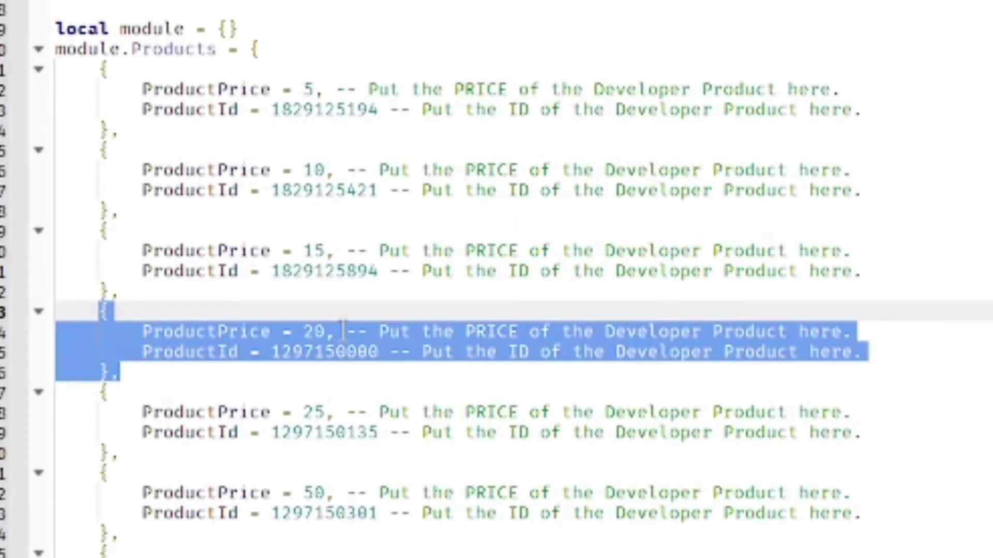
{"action": "key", "text": "BackSpace"}
{"action": "key", "text": "BackSpace"}
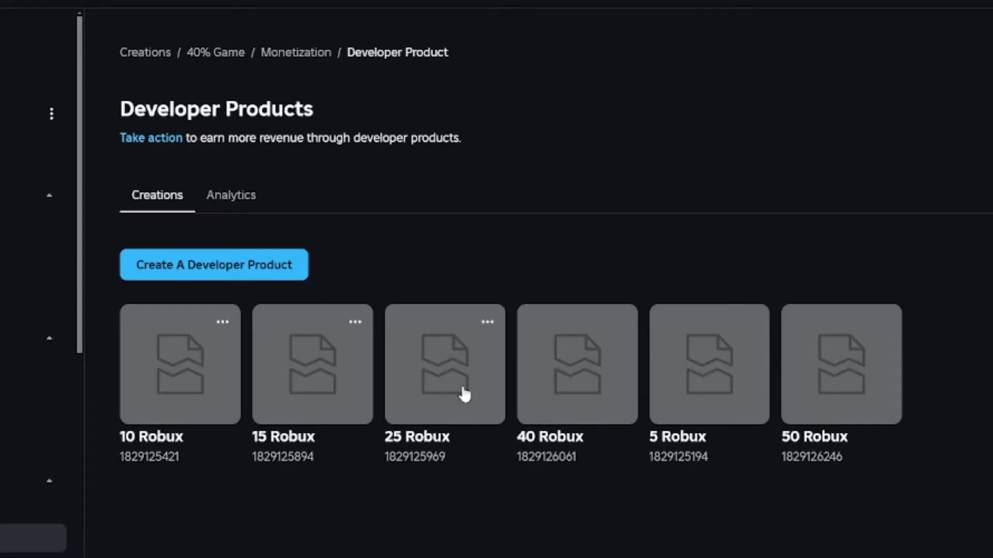
{"action": "left_click_drag", "start_coordinate": [233, 258], "coordinate": [185, 258]}
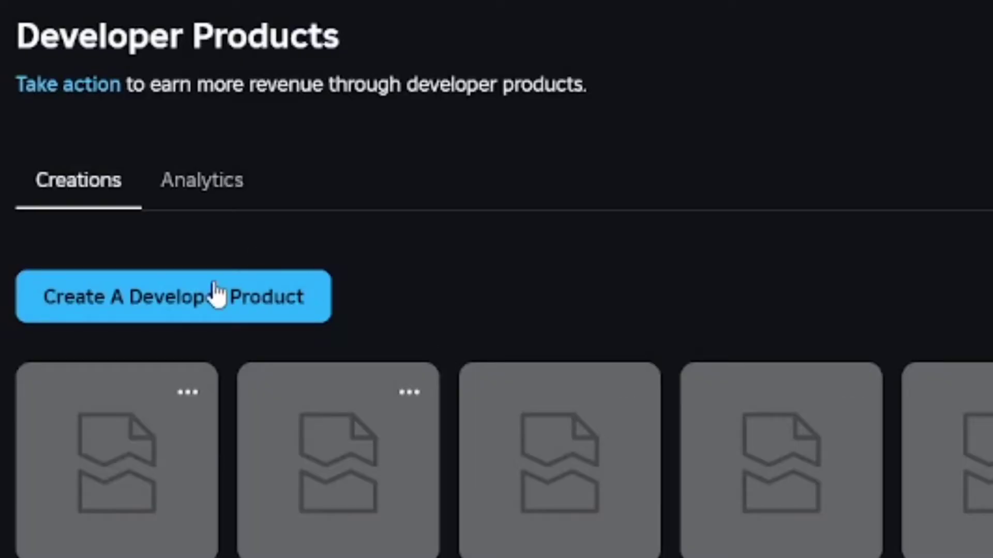
Step: Create a developer product in the Creator Hub named "75 Robux" with a price of 75 Robux
{"action": "left_click", "coordinate": [217, 295]}
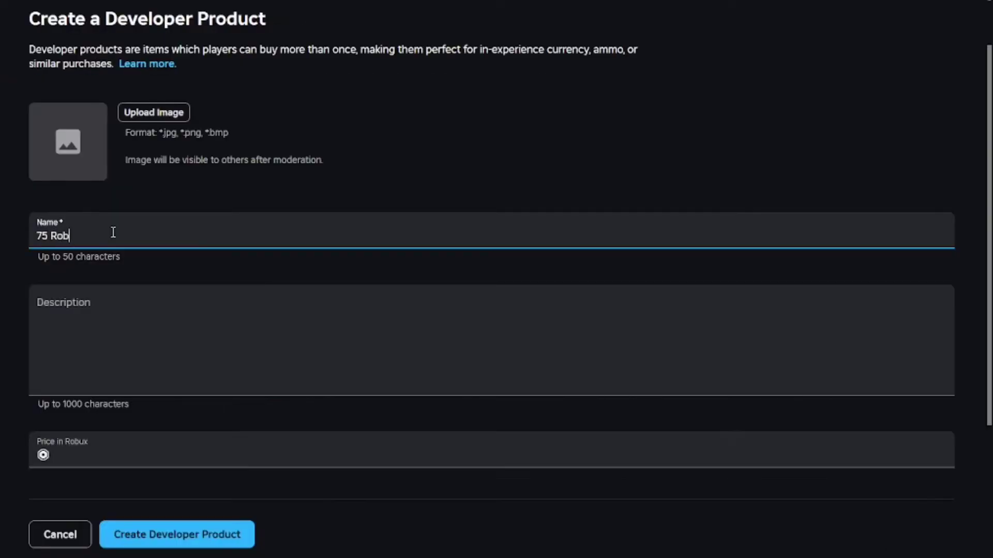
{"action": "type", "text": "x"}
{"action": "left_click", "coordinate": [106, 462]}
{"action": "type", "text": "75"}
{"action": "left_click", "coordinate": [175, 533]}
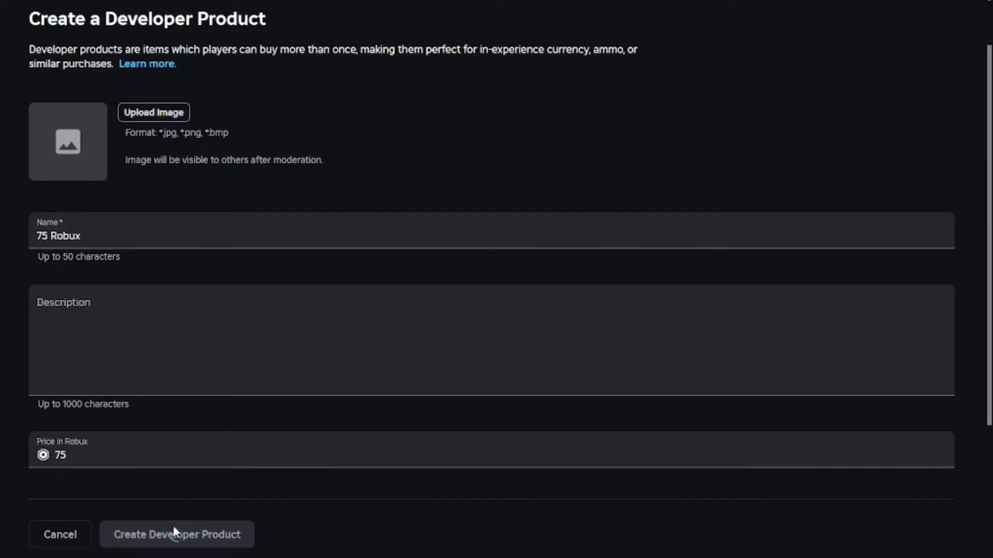
Step: Create a developer product named "100 Robux" with a price of 100 Robux
{"action": "left_click", "coordinate": [176, 221]}
{"action": "left_click", "coordinate": [113, 299]}
{"action": "type", "text": "1"}
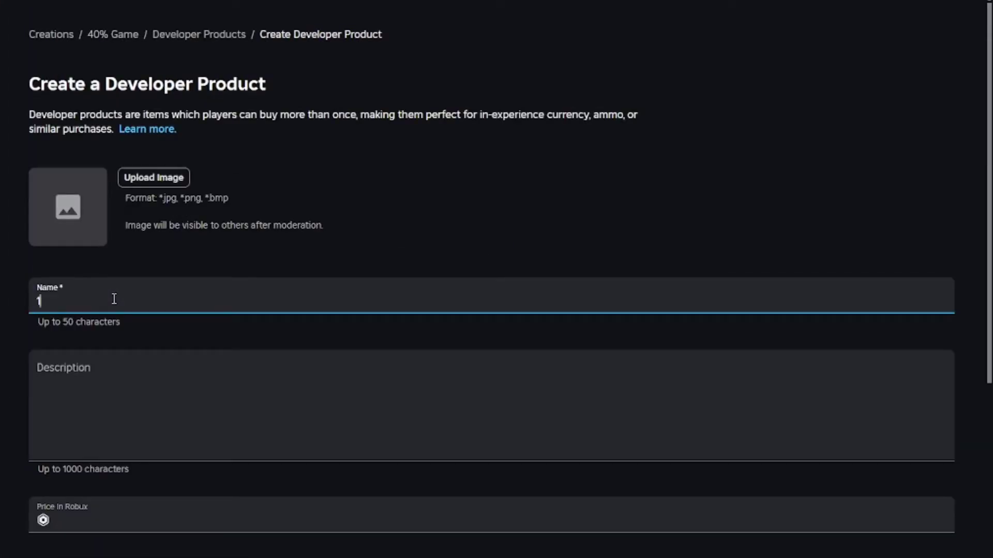
{"action": "scroll", "coordinate": [114, 298], "scroll_direction": "down", "scroll_amount": 1}
{"action": "left_click", "coordinate": [115, 449]}
{"action": "type", "text": "100"}
{"action": "left_click", "coordinate": [217, 536]}
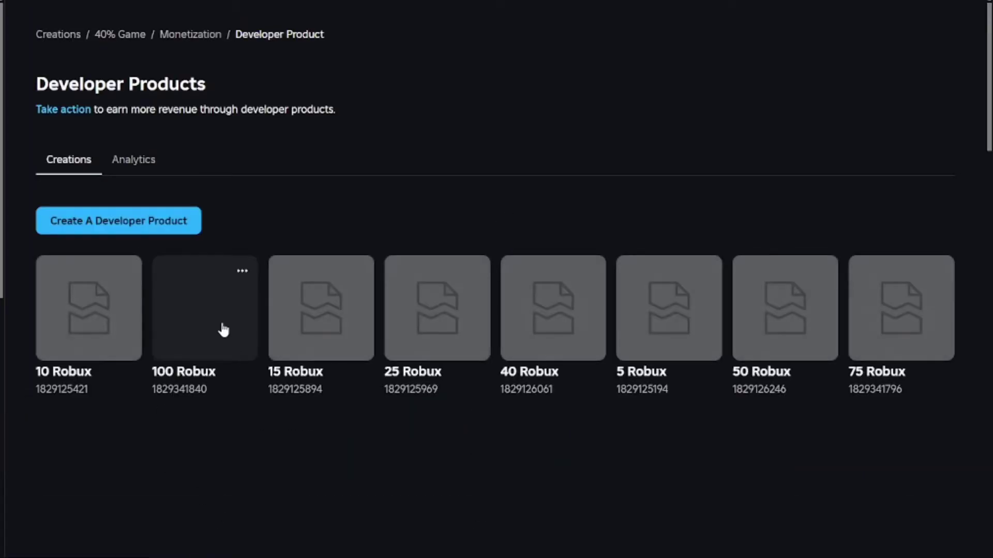
Step: Create a developer product named "150 Robux" with a price of 150 Robux
{"action": "left_click", "coordinate": [166, 221]}
{"action": "left_click", "coordinate": [107, 304]}
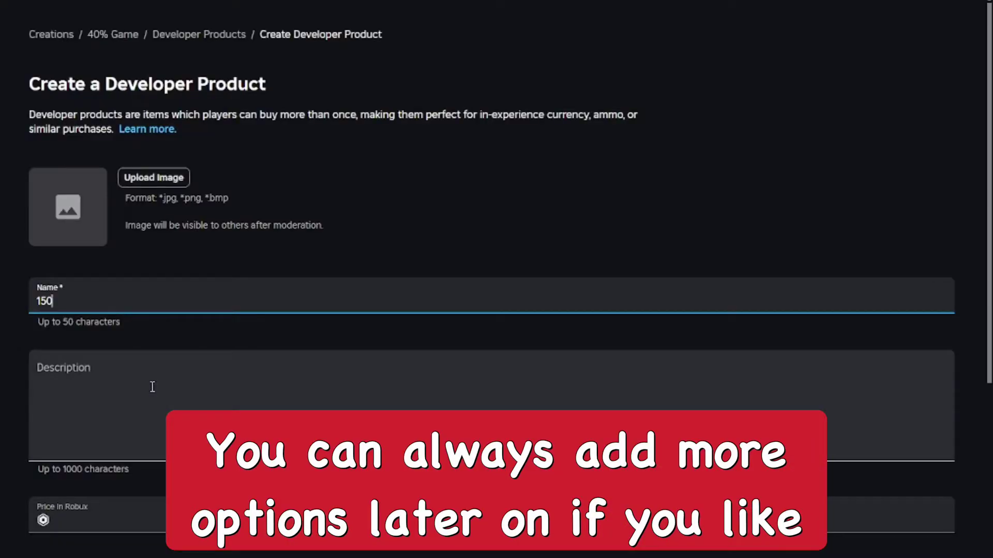
{"action": "type", "text": "150 Robux"}
{"action": "left_click", "coordinate": [120, 530]}
{"action": "type", "text": "150"}
{"action": "scroll", "coordinate": [119, 529], "scroll_direction": "down", "scroll_amount": 4}
{"action": "left_click", "coordinate": [201, 393]}
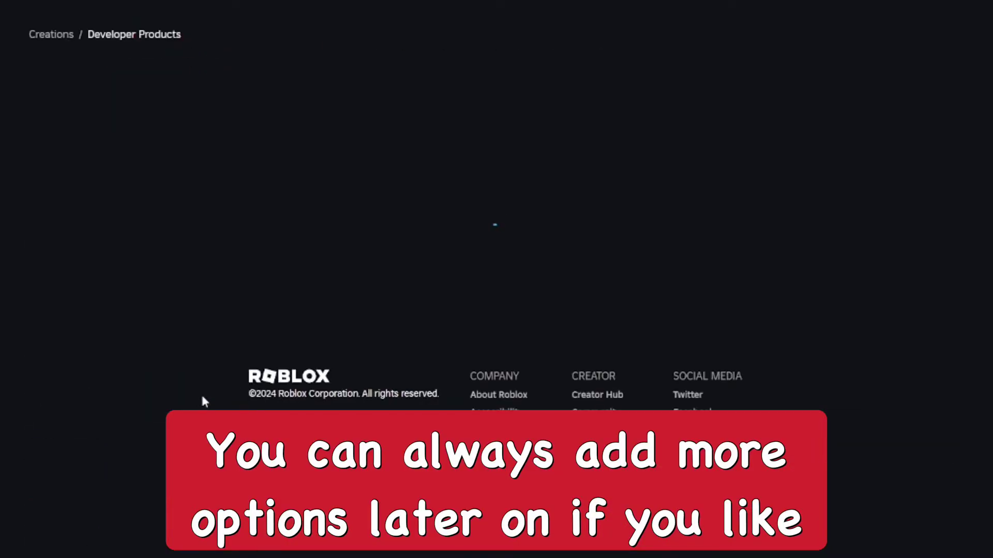
Step: Create a developer product named "250 Robux" with a price of 250 Robux
{"action": "left_click", "coordinate": [119, 220]}
{"action": "left_click", "coordinate": [91, 292]}
{"action": "type", "text": "250 Robux"}
{"action": "left_click", "coordinate": [129, 519]}
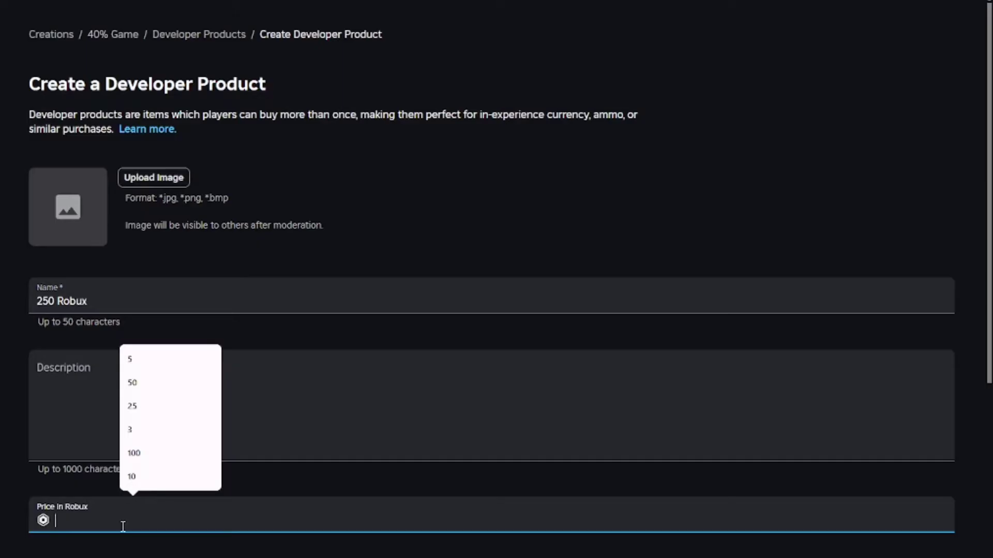
{"action": "type", "text": "250"}
{"action": "key", "text": "Return"}
Step: Create a developer product named "500 Robux" with a matching price
{"action": "left_click", "coordinate": [129, 221]}
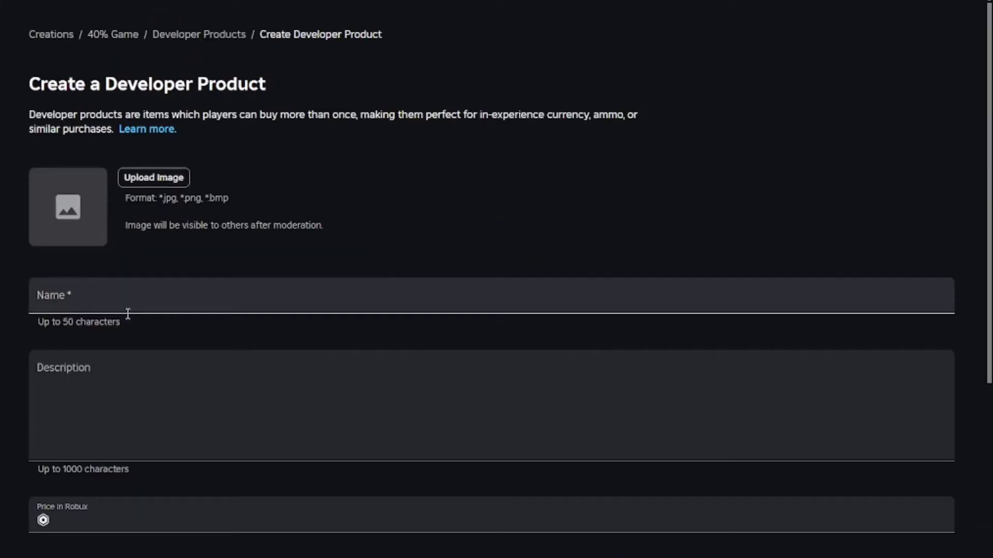
{"action": "left_click", "coordinate": [132, 523]}
{"action": "type", "text": "500 Robux"}
{"action": "scroll", "coordinate": [132, 523], "scroll_direction": "down", "scroll_amount": 5}
{"action": "left_click", "coordinate": [193, 424]}
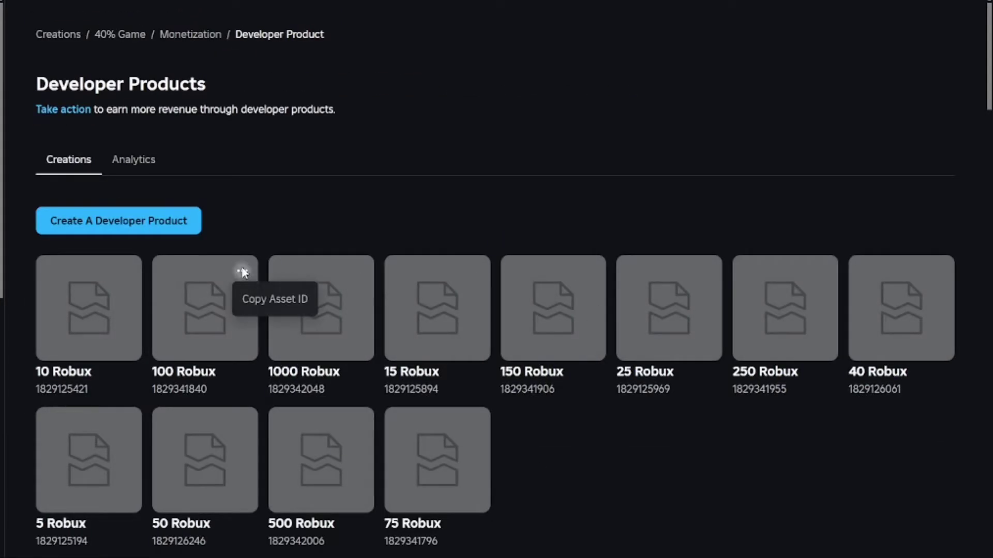
{"action": "left_click", "coordinate": [243, 272]}
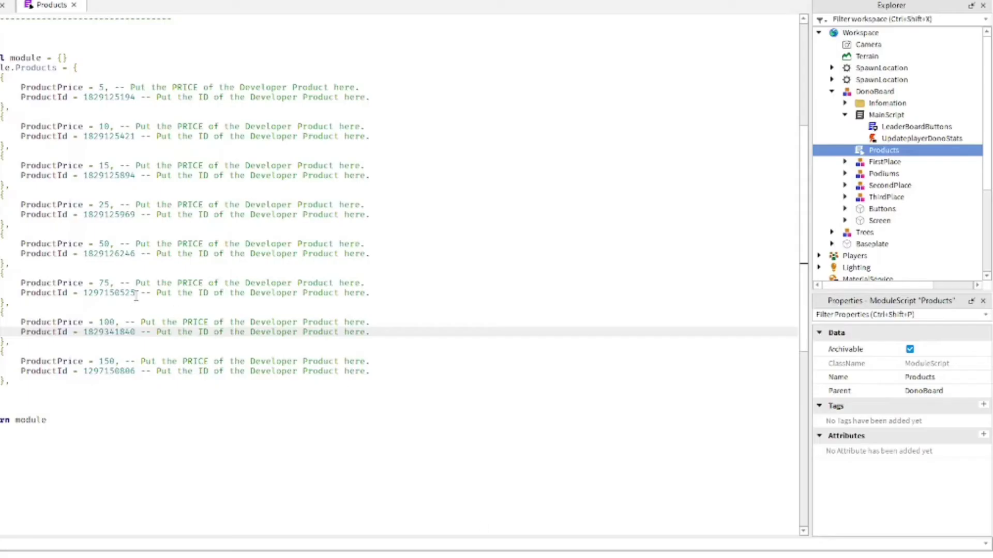
{"action": "left_click_drag", "start_coordinate": [135, 292], "coordinate": [84, 293]}
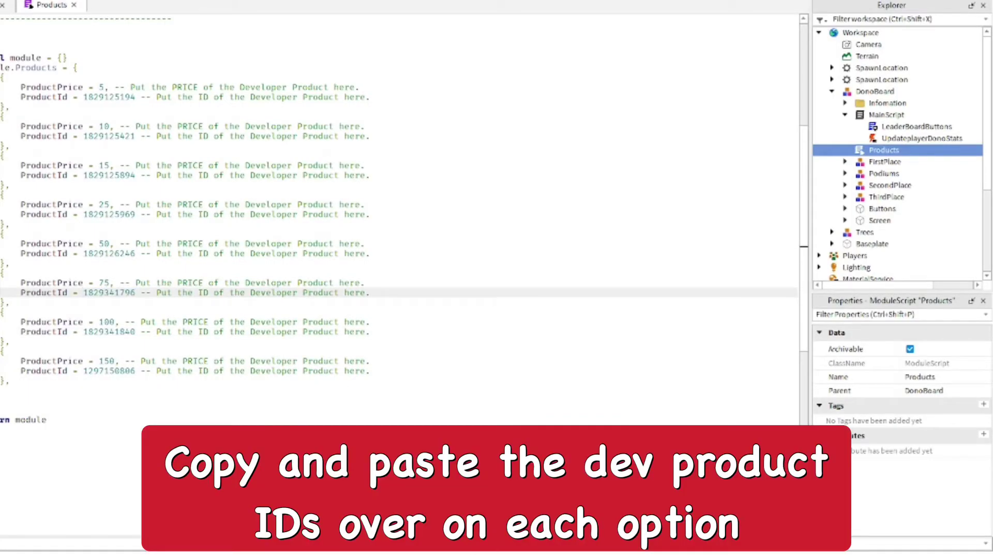
{"action": "left_click", "coordinate": [623, 300]}
{"action": "left_click_drag", "start_coordinate": [135, 370], "coordinate": [83, 371]}
{"action": "key", "text": "ctrl+v"}
Step: Copy the whole price 150 entry and paste two copies of it at the end of the product list
{"action": "left_click_drag", "start_coordinate": [30, 347], "coordinate": [60, 375]}
{"action": "key", "text": "ctrl+c"}
{"action": "left_click", "coordinate": [91, 439]}
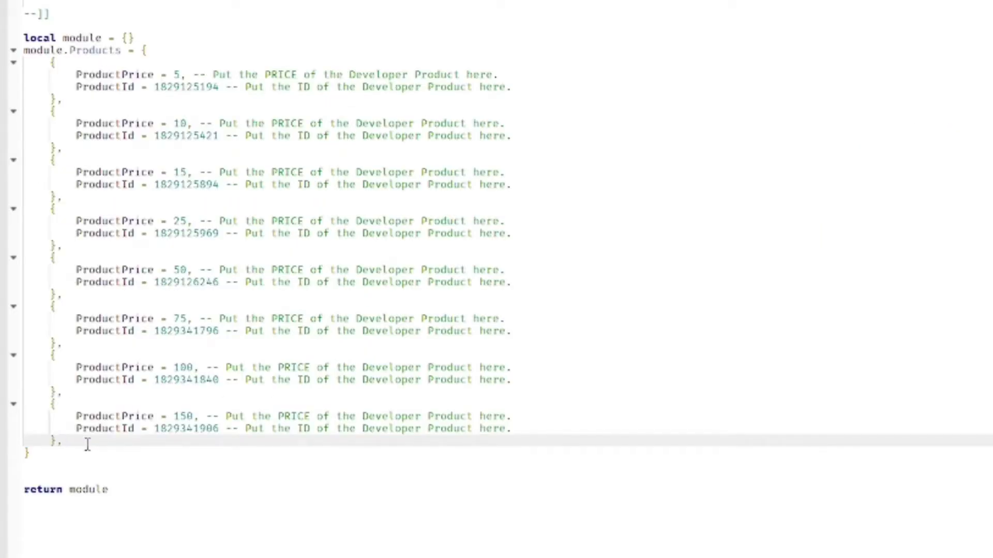
{"action": "key", "text": "ctrl+v"}
{"action": "key", "text": "ctrl+v"}
Step: Set the ProductPrice of the two copied entries to 250 and 500
{"action": "double_click", "coordinate": [182, 464]}
{"action": "type", "text": "25"}
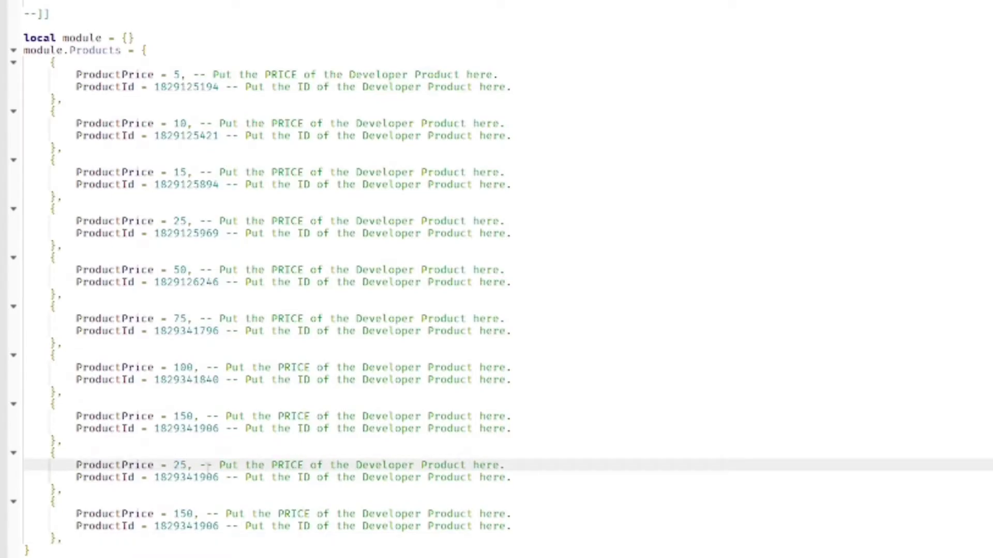
{"action": "type", "text": "0"}
{"action": "double_click", "coordinate": [181, 514]}
Step: Paste a third copy of the price 150 entry at the end of the list and select its price for editing
{"action": "left_click", "coordinate": [144, 538]}
{"action": "key", "text": "ctrl+v"}
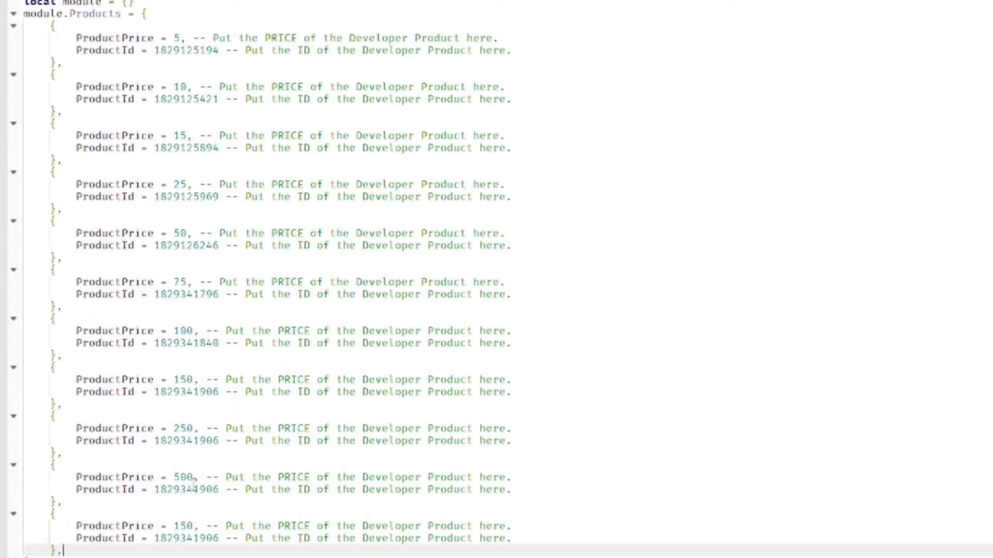
{"action": "double_click", "coordinate": [183, 526]}
{"action": "left_click", "coordinate": [200, 441]}
{"action": "key", "text": "alt+Tab"}
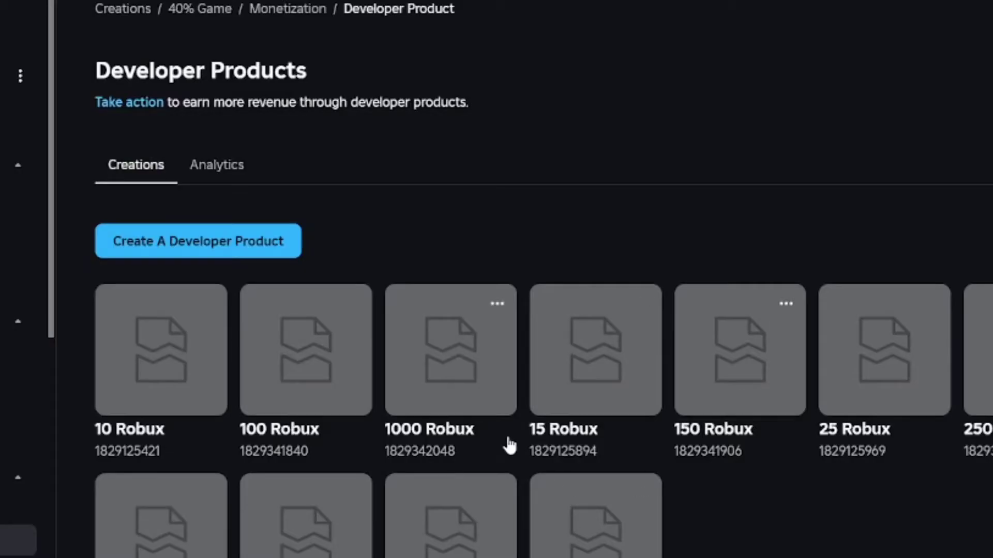
{"action": "key", "text": "alt+Tab"}
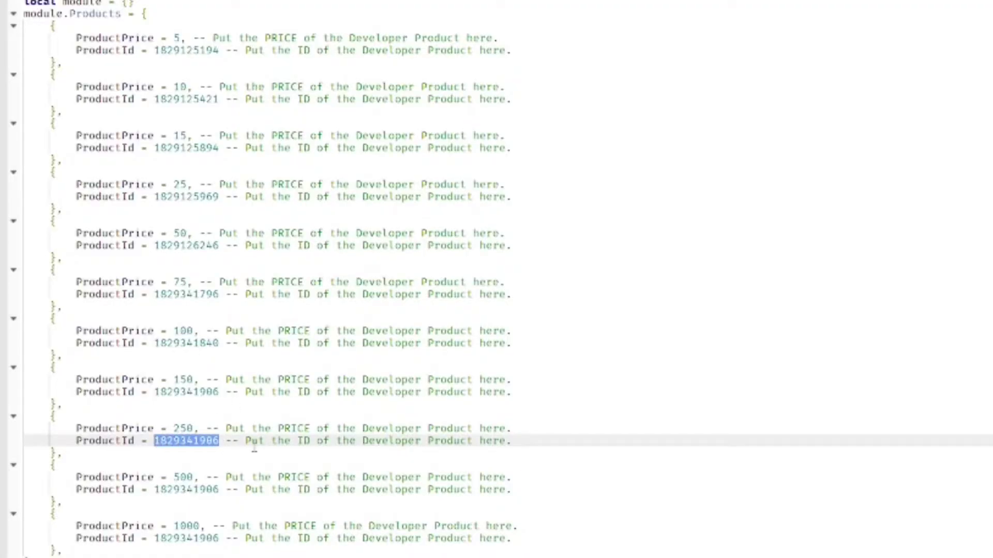
{"action": "key", "text": "ctrl+v"}
{"action": "key", "text": "alt+Tab"}
{"action": "key", "text": "alt+Tab"}
{"action": "left_click_drag", "start_coordinate": [219, 489], "coordinate": [150, 491]}
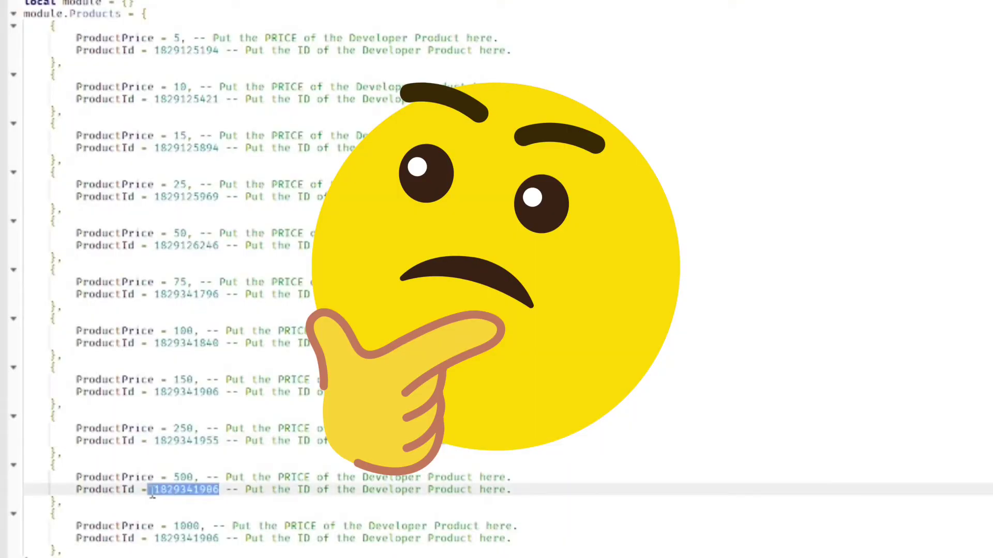
{"action": "key", "text": "alt+Tab"}
{"action": "key", "text": "alt+Tab"}
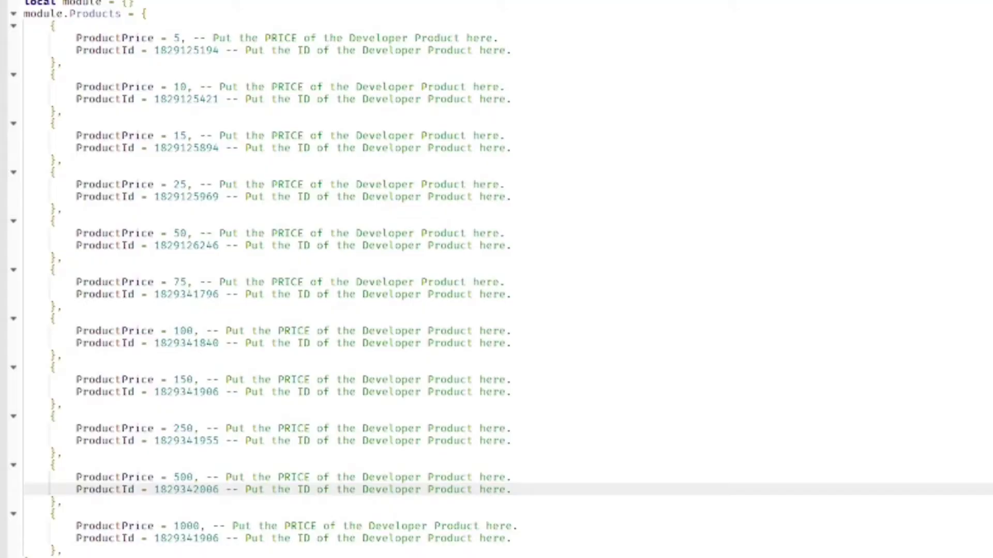
{"action": "left_click_drag", "start_coordinate": [283, 449], "coordinate": [199, 449]}
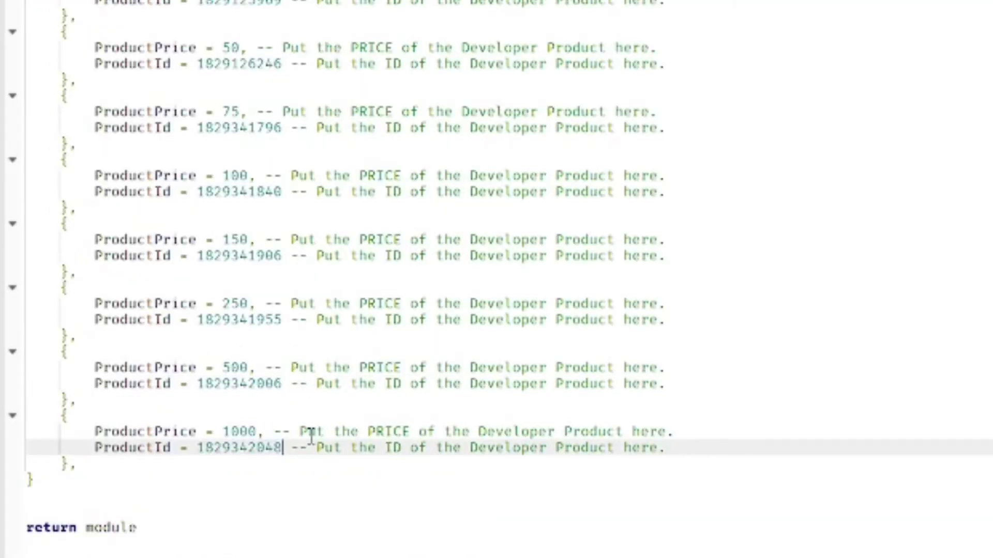
{"action": "scroll", "coordinate": [343, 135], "scroll_direction": "up", "scroll_amount": 9}
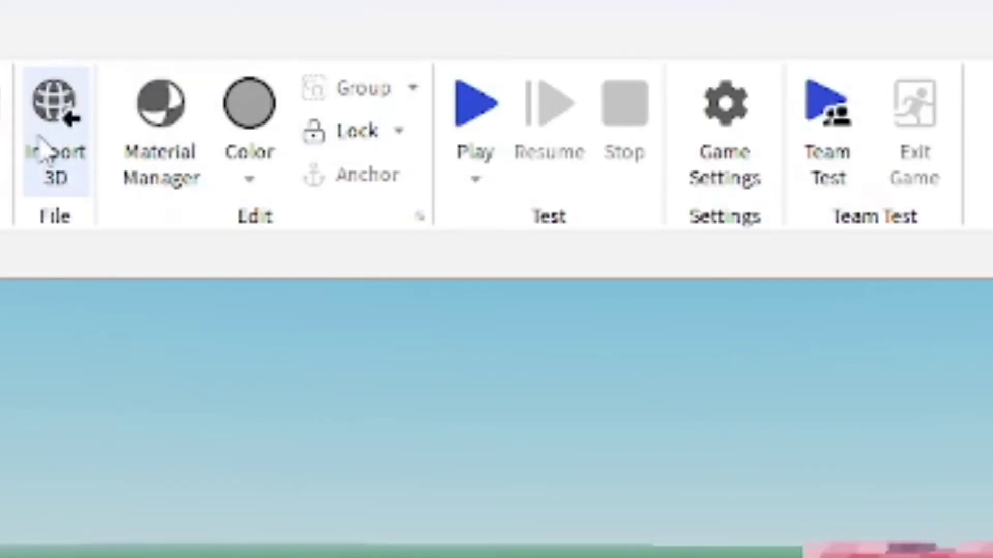
Step: In the game's security settings, enable Studio Access to API Services and Allow Third Party Sales, and save the settings
{"action": "left_click", "coordinate": [705, 132]}
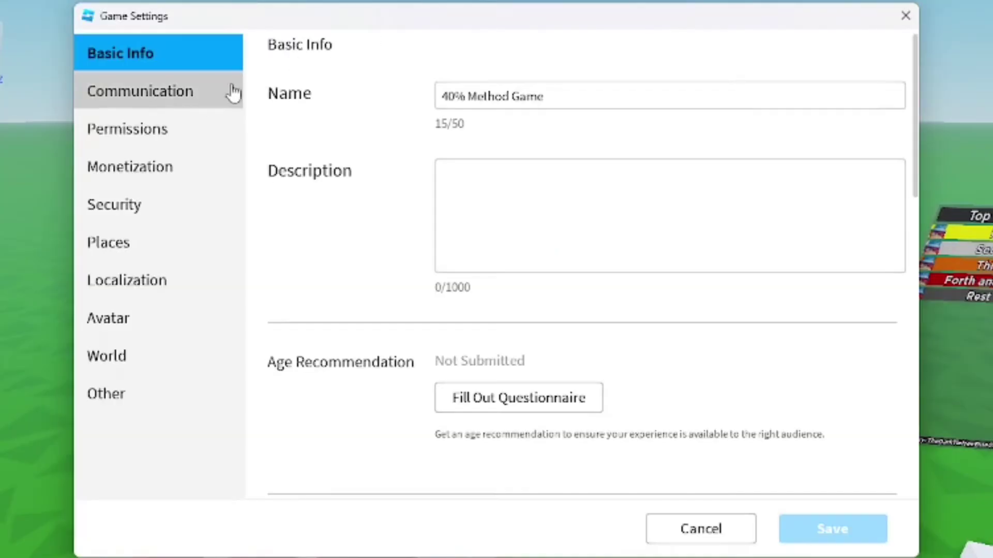
{"action": "left_click", "coordinate": [230, 94]}
{"action": "left_click", "coordinate": [166, 129]}
{"action": "left_click", "coordinate": [154, 178]}
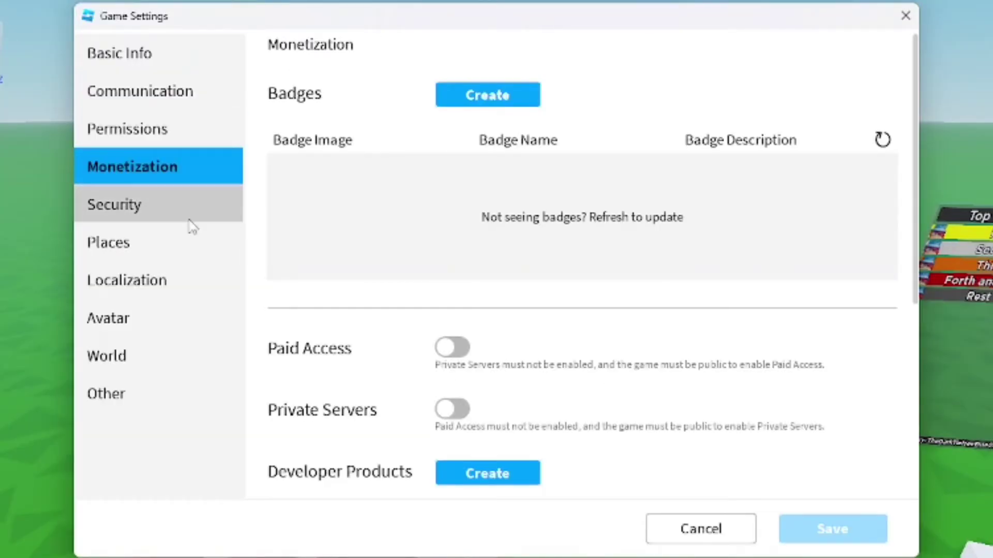
{"action": "scroll", "coordinate": [414, 284], "scroll_direction": "down", "scroll_amount": 5}
{"action": "scroll", "coordinate": [393, 254], "scroll_direction": "up", "scroll_amount": 3}
{"action": "scroll", "coordinate": [364, 242], "scroll_direction": "up", "scroll_amount": 3}
{"action": "left_click", "coordinate": [160, 215]}
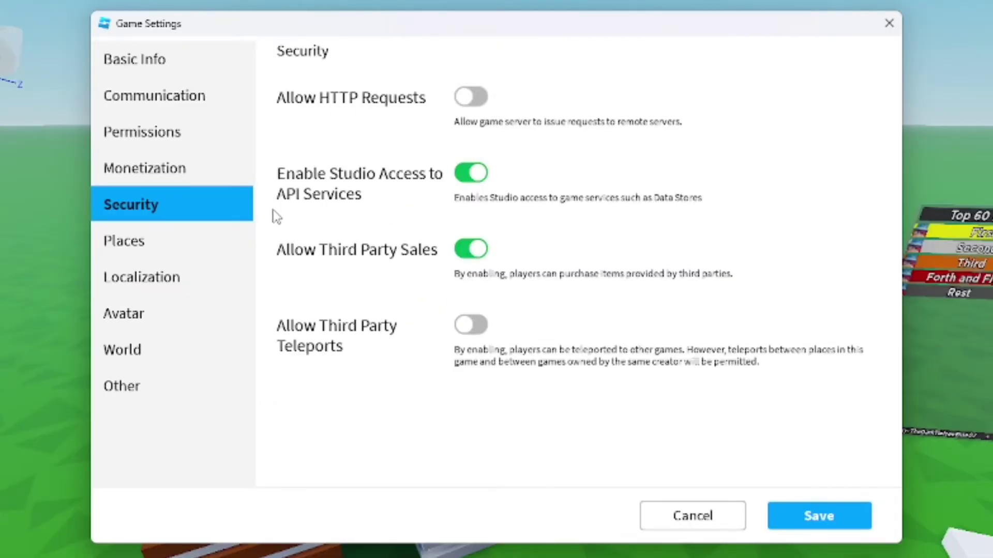
{"action": "left_click", "coordinate": [826, 510]}
{"action": "key", "text": "alt+s"}
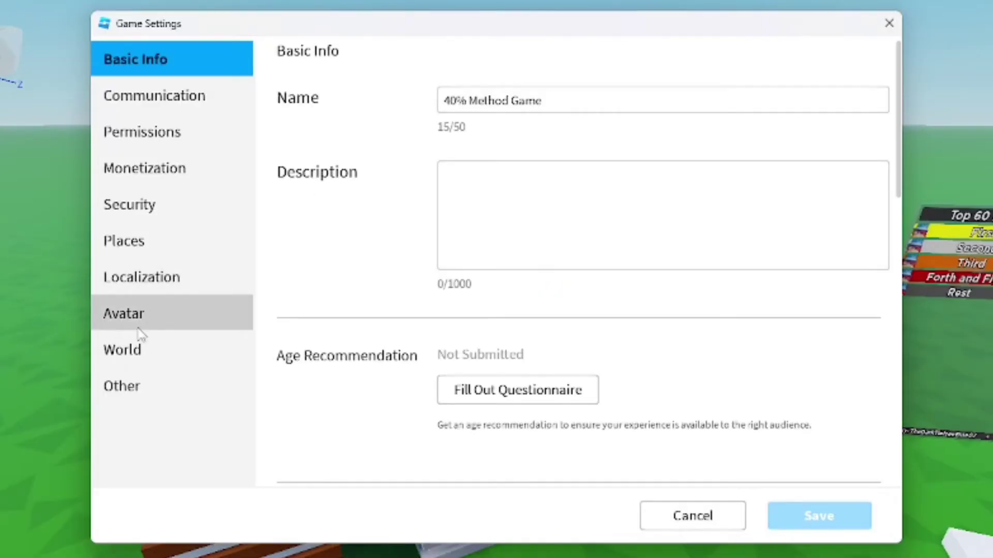
{"action": "left_click", "coordinate": [125, 350]}
{"action": "left_click", "coordinate": [150, 386]}
{"action": "left_click", "coordinate": [195, 324]}
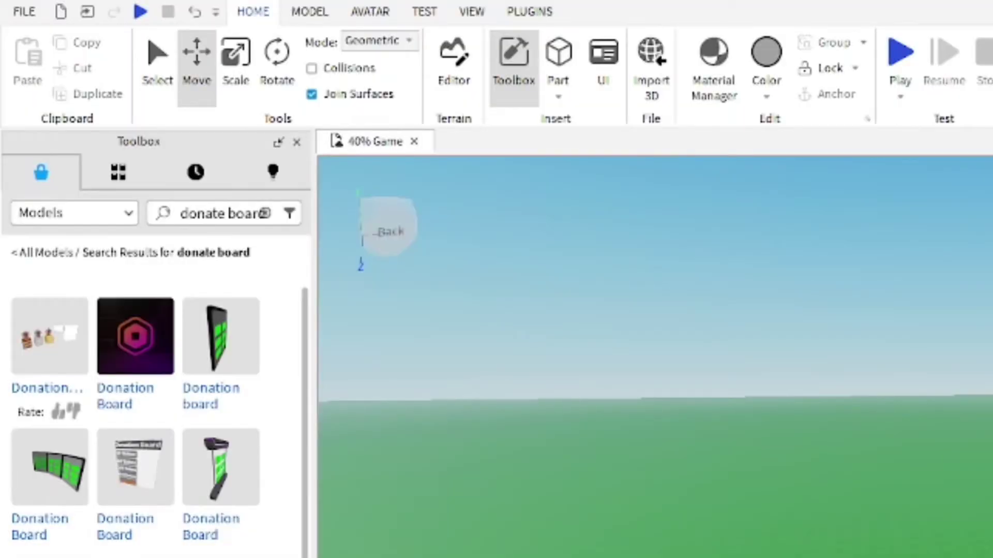
Step: Publish the place to the Syruproot Fans! group's 40% Method Game, overwriting its 40% Game place
{"action": "right_click_drag", "start_coordinate": [883, 458], "coordinate": [775, 401]}
{"action": "left_click", "coordinate": [24, 11]}
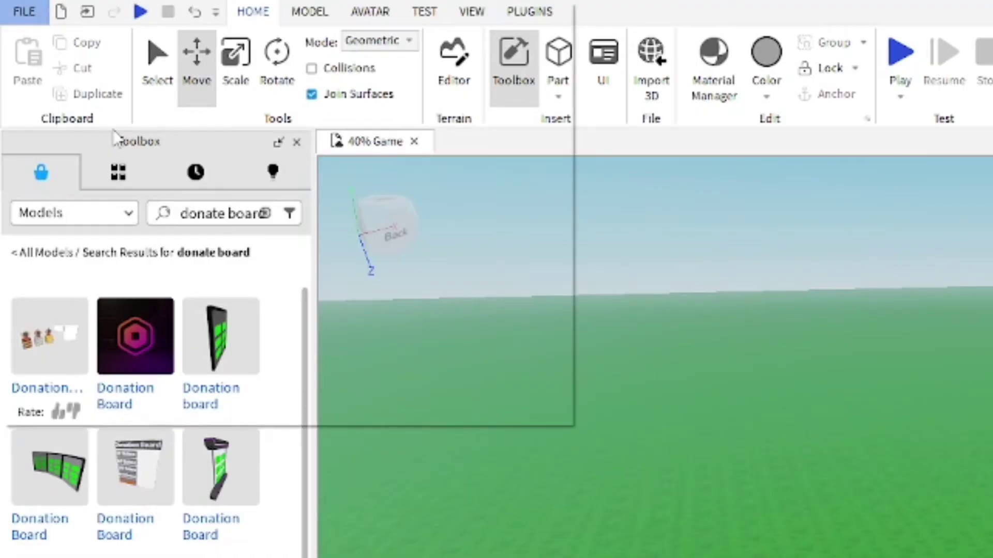
{"action": "left_click", "coordinate": [99, 202]}
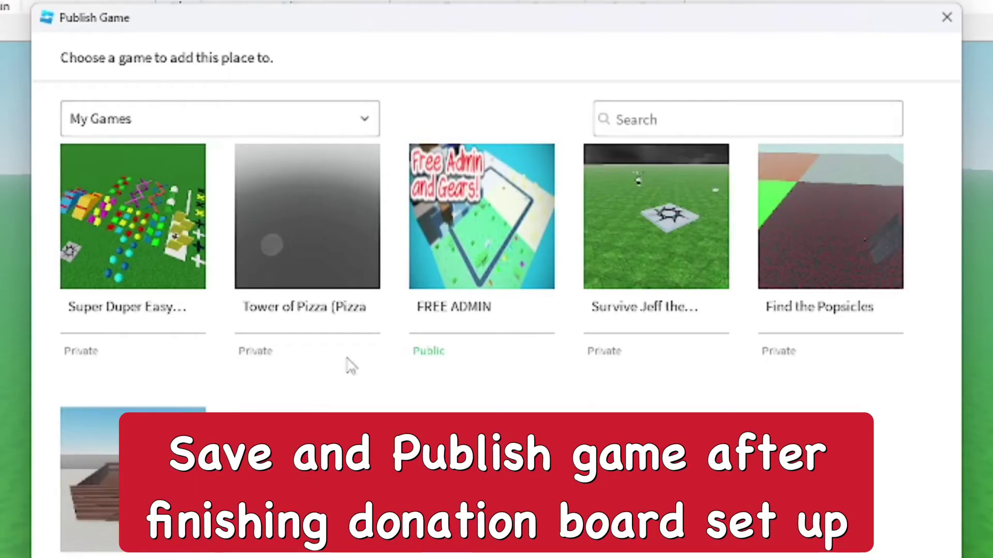
{"action": "left_click", "coordinate": [223, 118]}
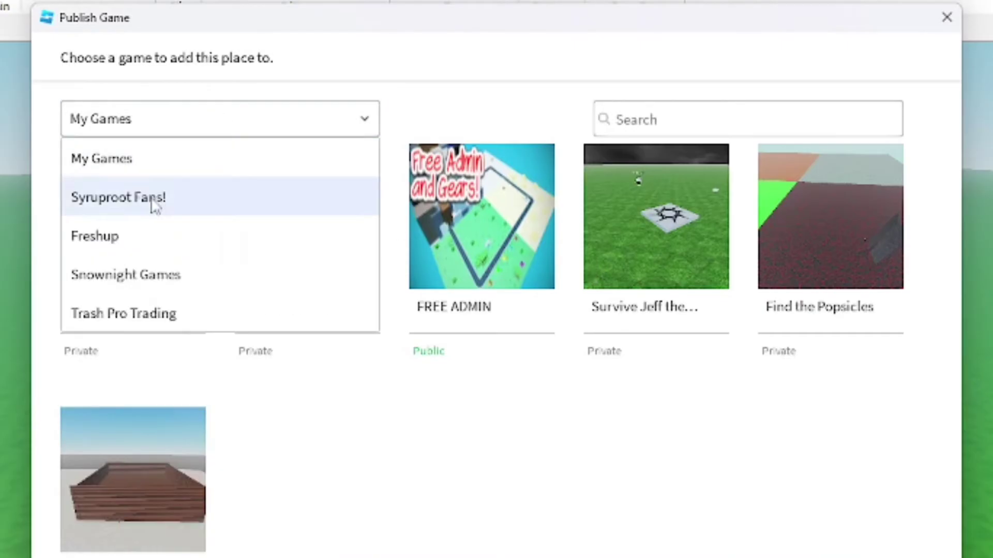
{"action": "left_click", "coordinate": [155, 197]}
{"action": "left_click", "coordinate": [186, 244]}
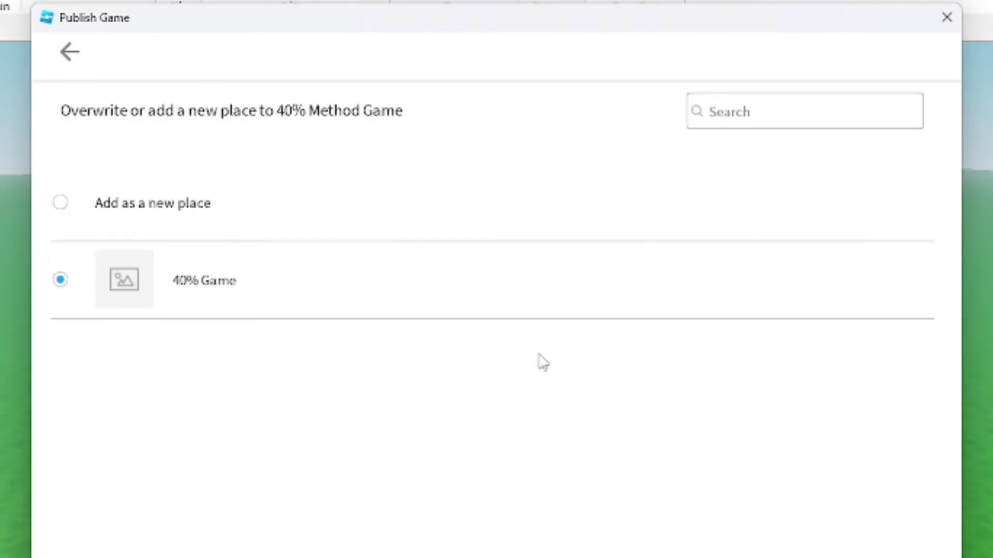
{"action": "left_click", "coordinate": [792, 551]}
{"action": "left_click", "coordinate": [515, 523]}
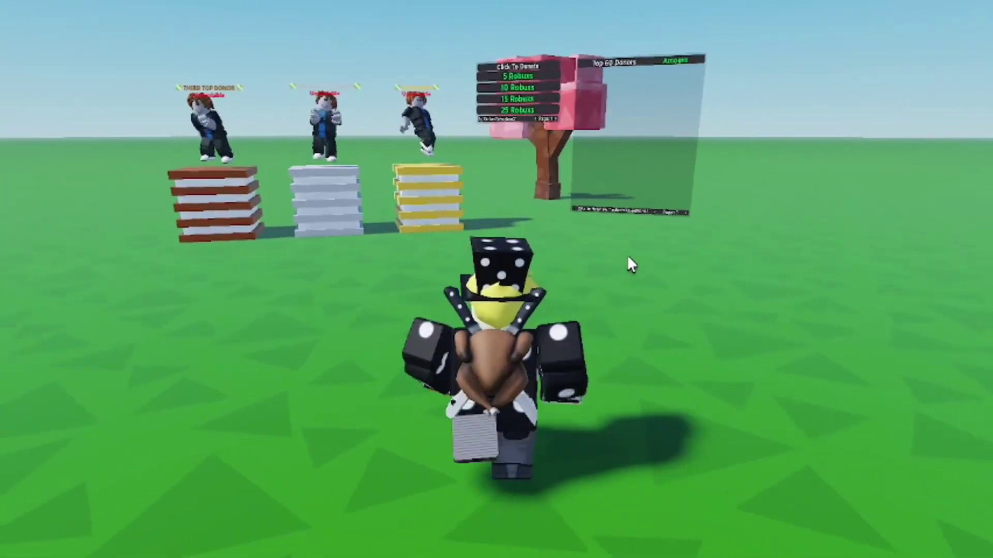
Step: Walk the character up to the Click To Donate board in the running game and turn the camera toward it
{"action": "key", "text": "w"}
{"action": "key", "text": "w"}
{"action": "right_click_drag", "start_coordinate": [625, 256], "coordinate": [626, 254]}
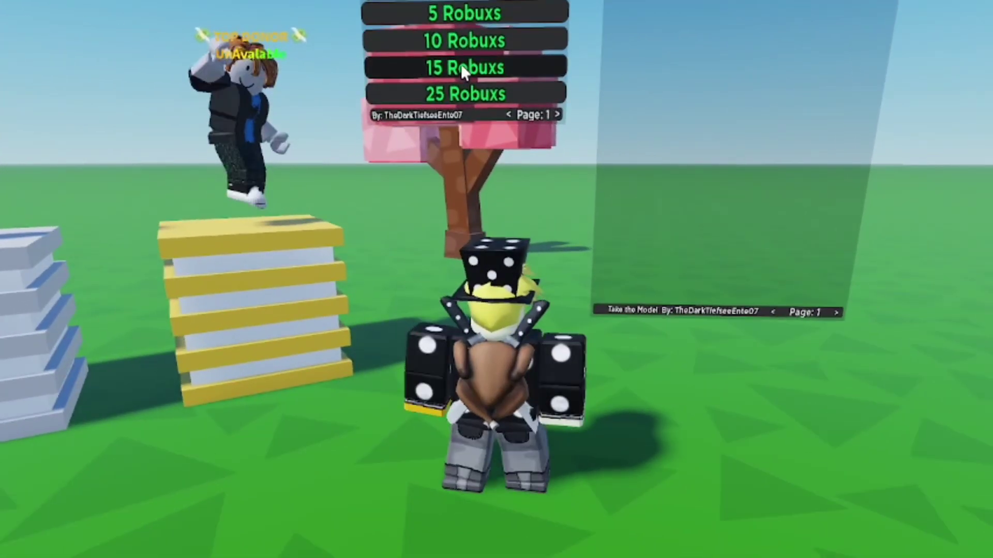
{"action": "scroll", "coordinate": [461, 64], "scroll_direction": "down", "scroll_amount": 2}
{"action": "key", "text": "w"}
{"action": "scroll", "coordinate": [517, 155], "scroll_direction": "up", "scroll_amount": 2}
{"action": "right_click_drag", "start_coordinate": [530, 162], "coordinate": [495, 166]}
{"action": "key", "text": "a"}
{"action": "key", "text": "d"}
{"action": "key", "text": "w"}
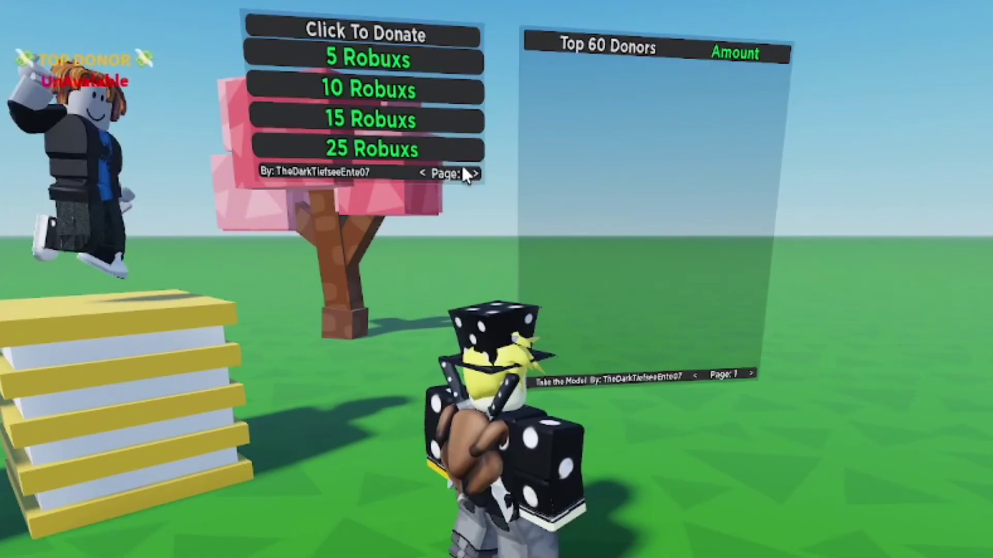
Step: Page through all the Click To Donate board's pages and return to the first one to check the donation amounts
{"action": "left_click", "coordinate": [475, 173]}
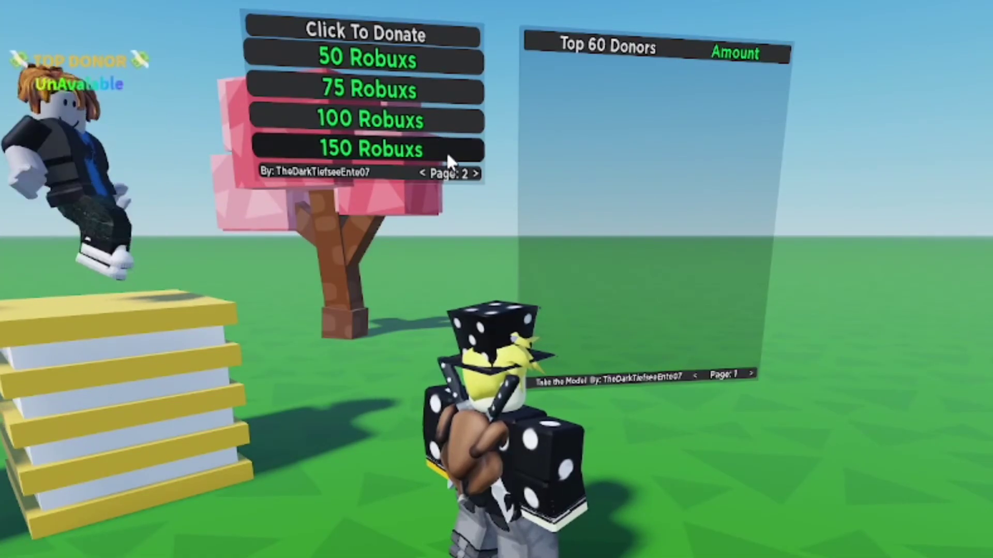
{"action": "left_click", "coordinate": [476, 173]}
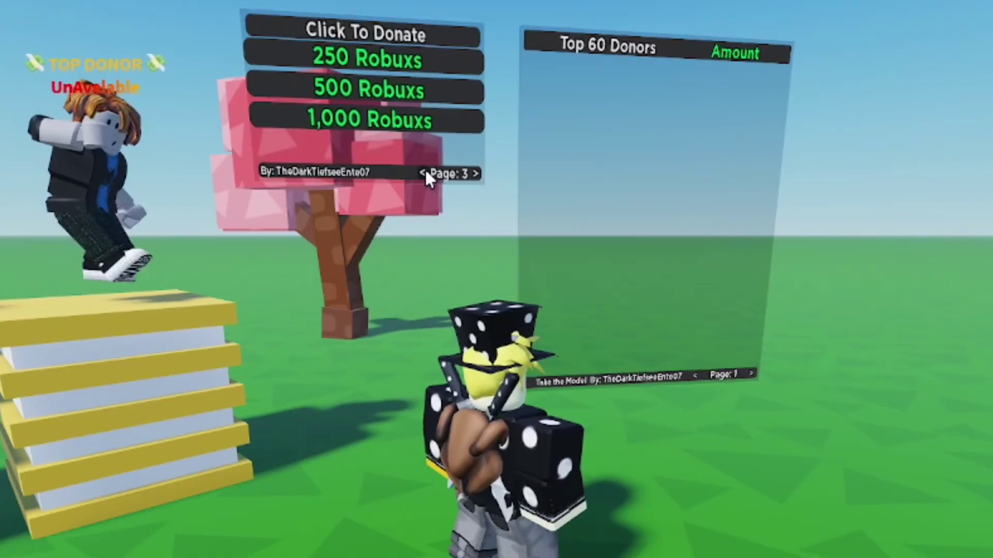
{"action": "left_click", "coordinate": [476, 173]}
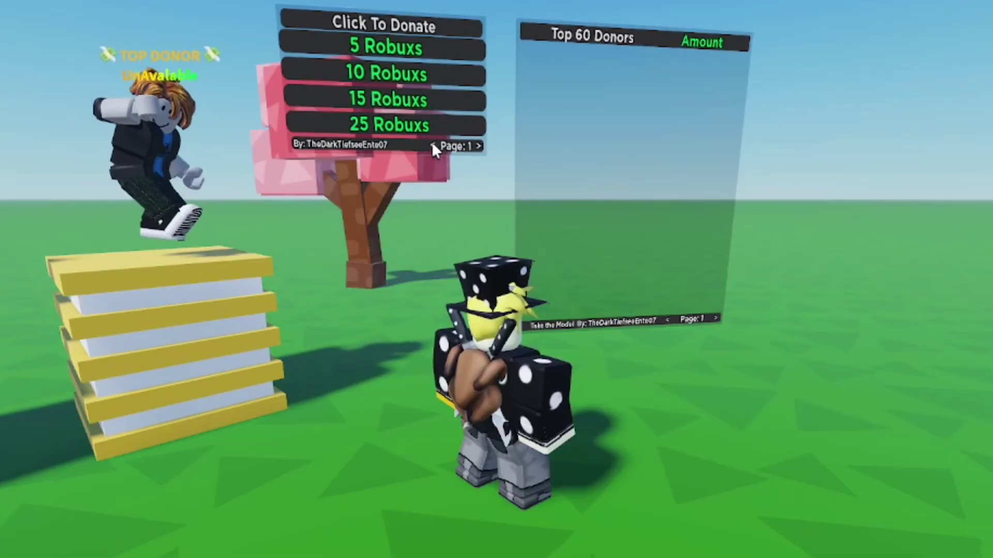
Step: Make a test donation by buying the 5 Robux item from the board and dismiss the purchase message
{"action": "left_click", "coordinate": [417, 52]}
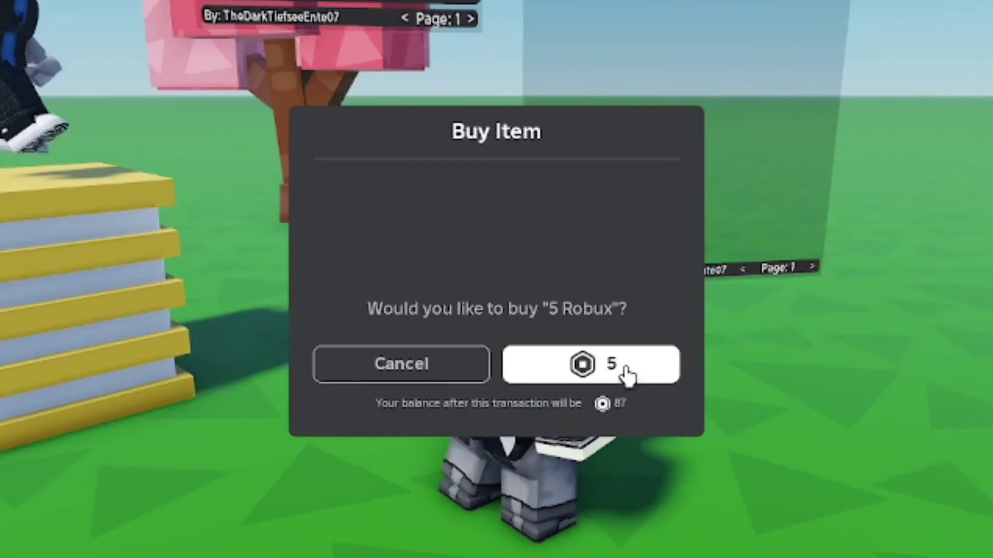
{"action": "left_click", "coordinate": [625, 368]}
{"action": "left_click", "coordinate": [556, 332]}
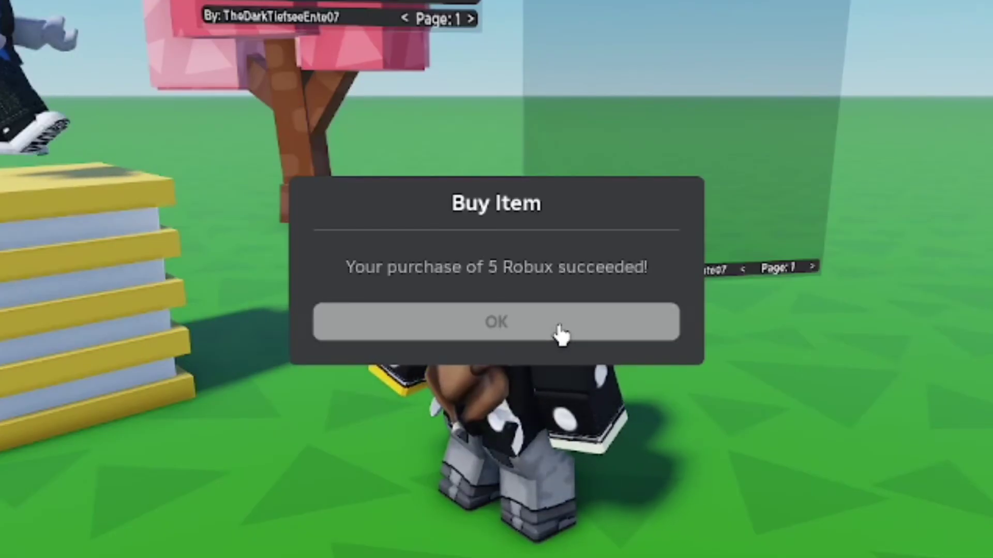
Step: Move around the donation area and examine the top donor statue and the Top 60 Donors list
{"action": "right_click_drag", "start_coordinate": [568, 338], "coordinate": [529, 315]}
{"action": "key", "text": "w"}
{"action": "key", "text": "s"}
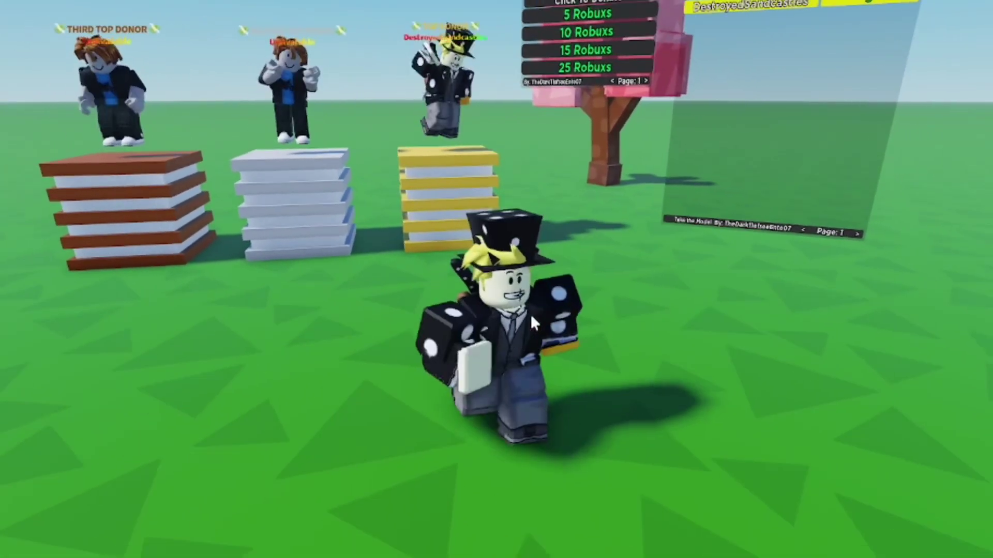
{"action": "right_click_drag", "start_coordinate": [659, 107], "coordinate": [712, 46]}
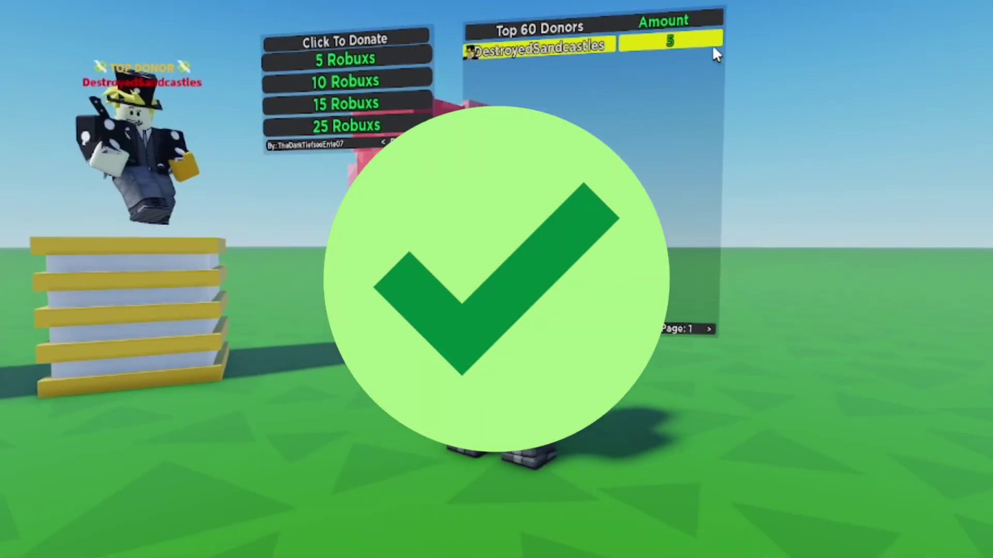